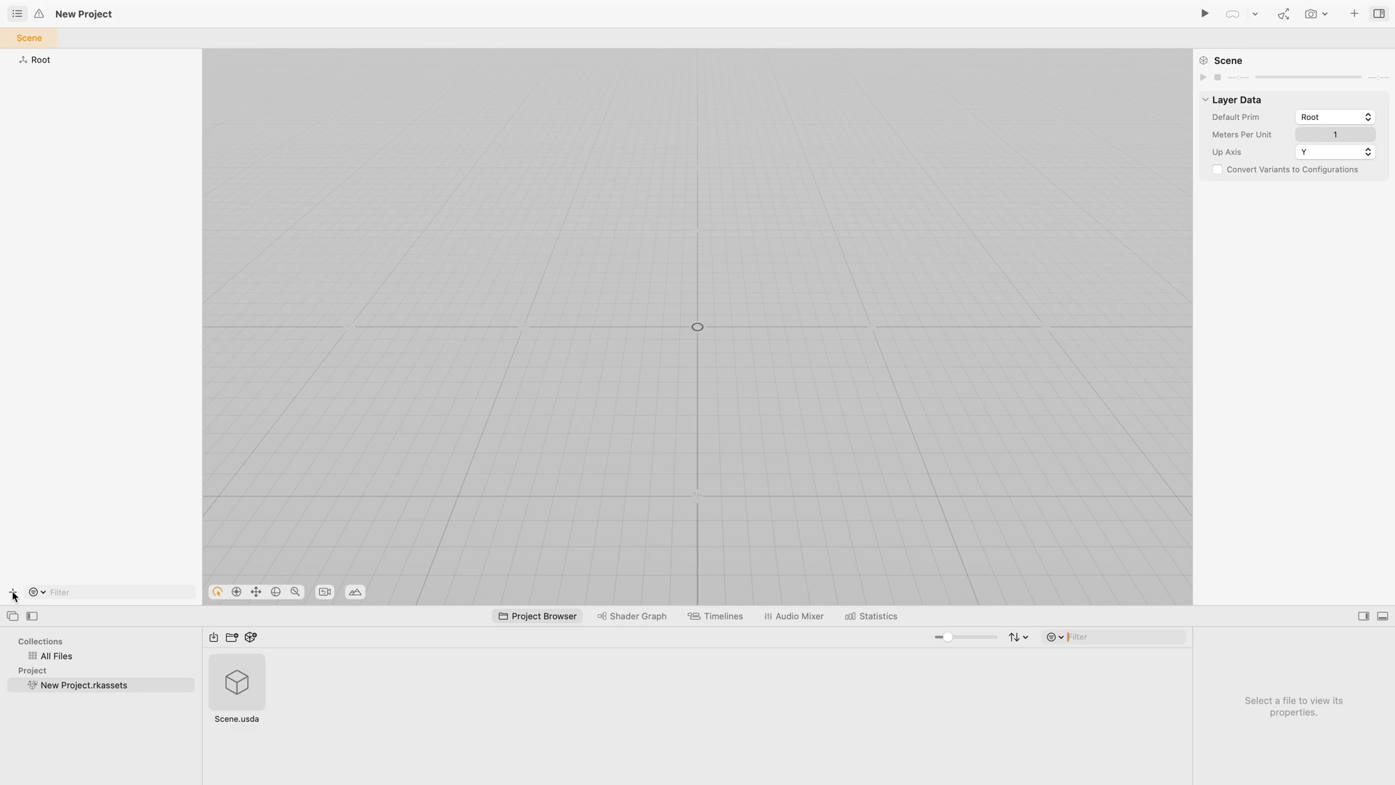
- Add a Video Dock environment under Root from the add menu's Environment category
{"action": "left_click", "coordinate": [13, 593]}
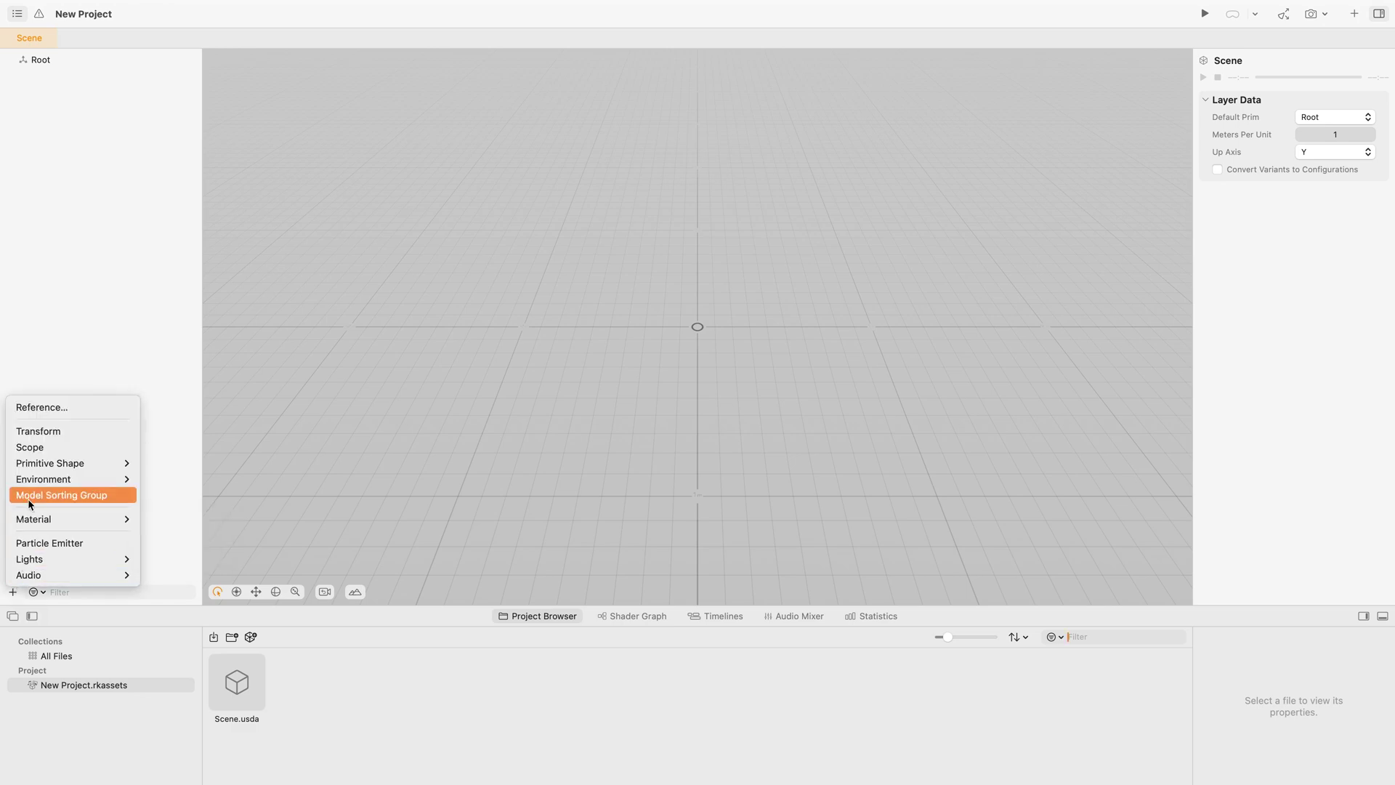
{"action": "mouse_move", "coordinate": [36, 481]}
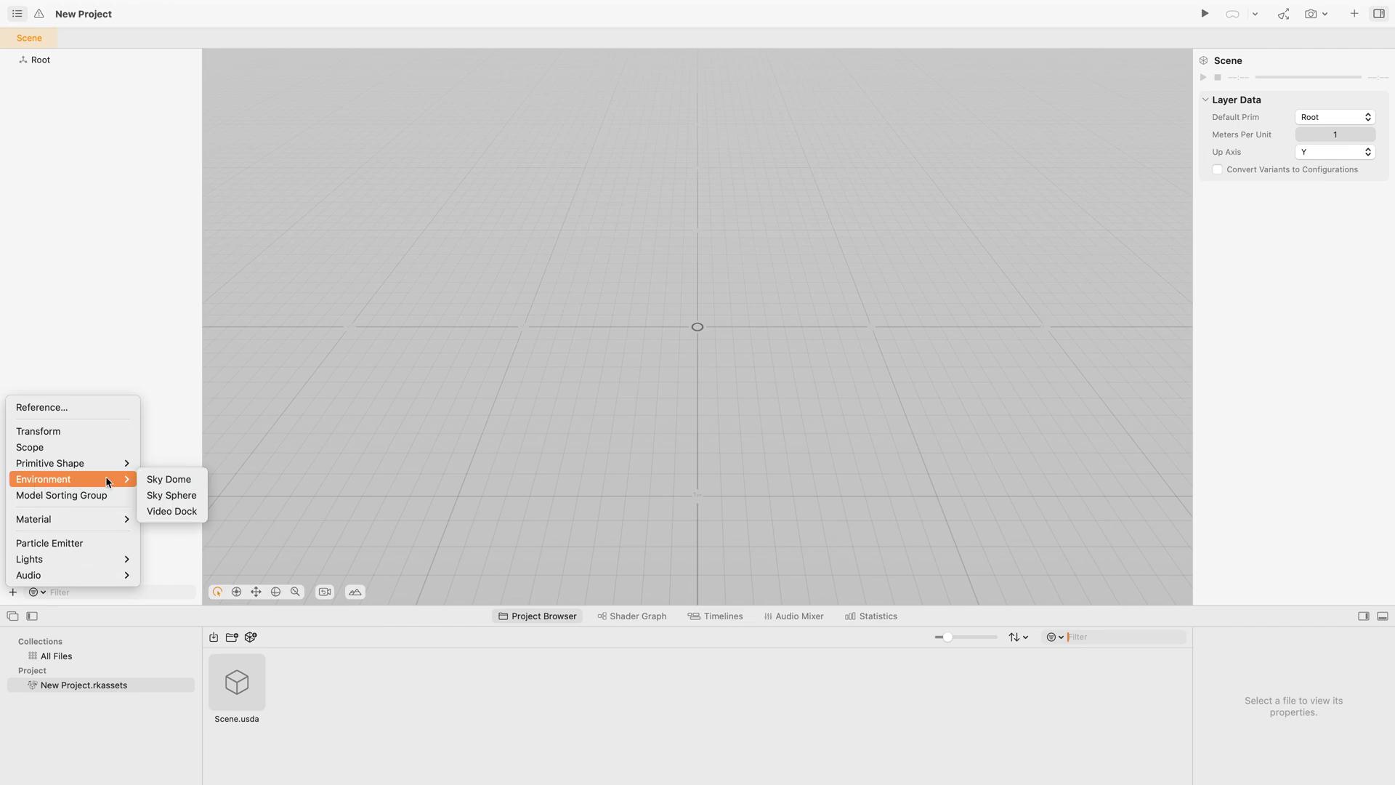
{"action": "left_click", "coordinate": [161, 509]}
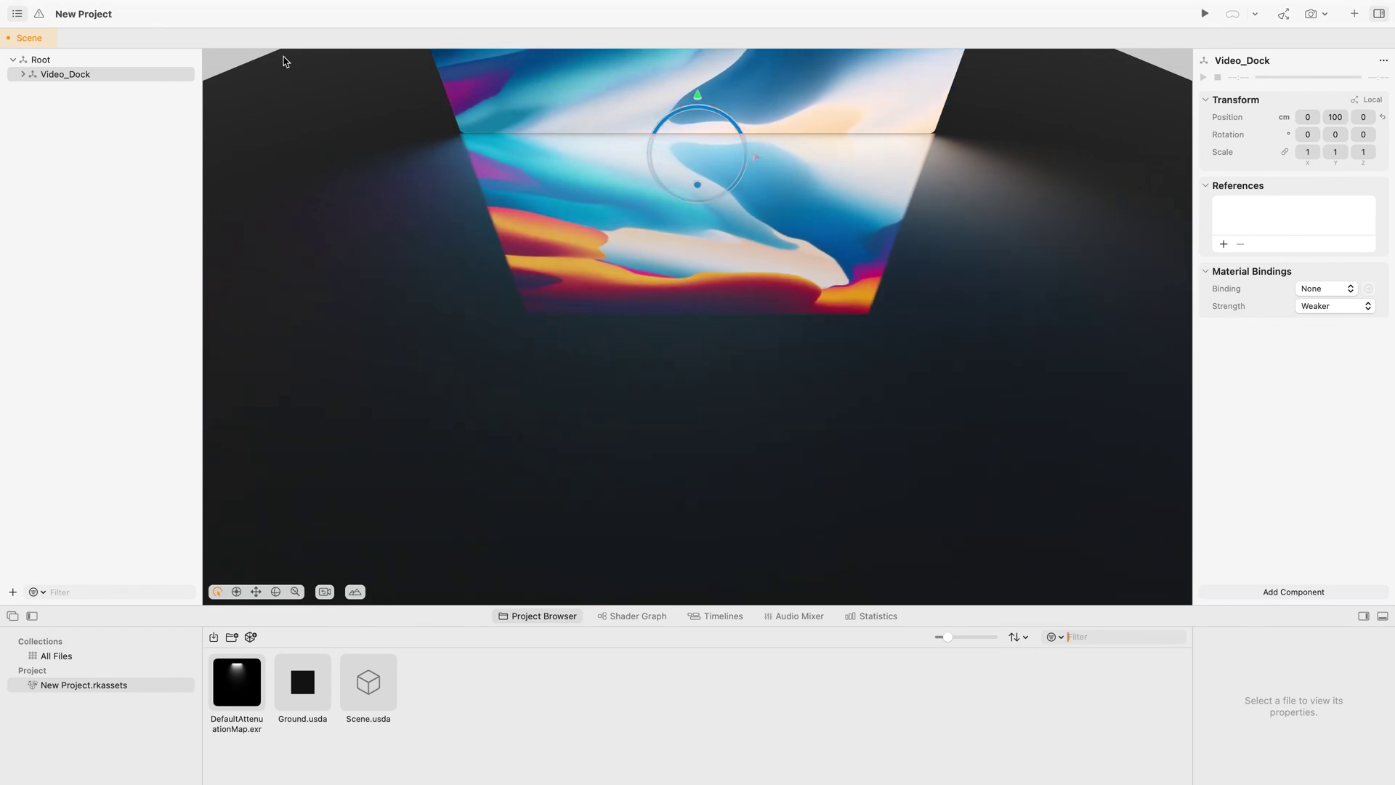
- Frame the whole scene and select Player to show its 240 cm Docking Region
{"action": "mouse_move", "coordinate": [305, 3]}
{"action": "left_click", "coordinate": [349, 8]}
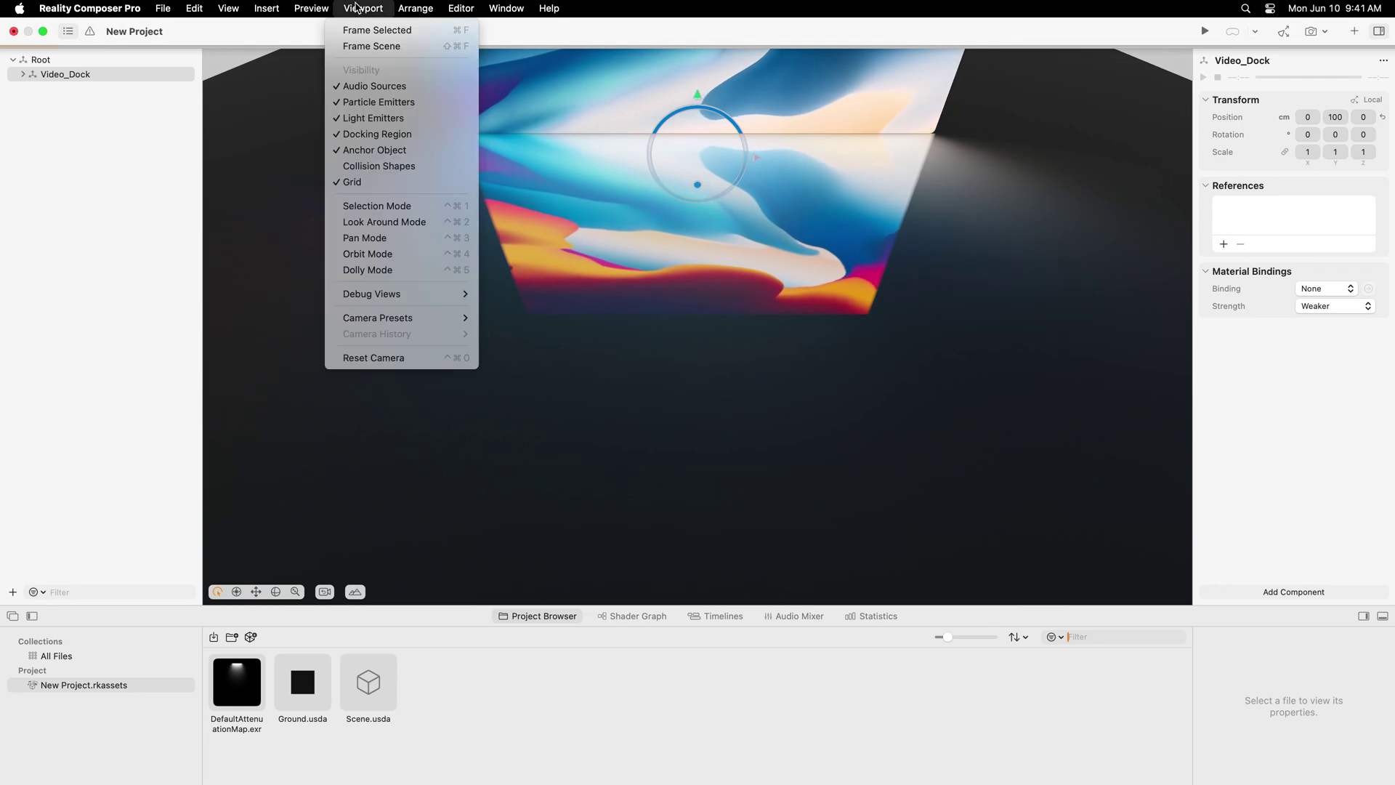
{"action": "left_click", "coordinate": [370, 45]}
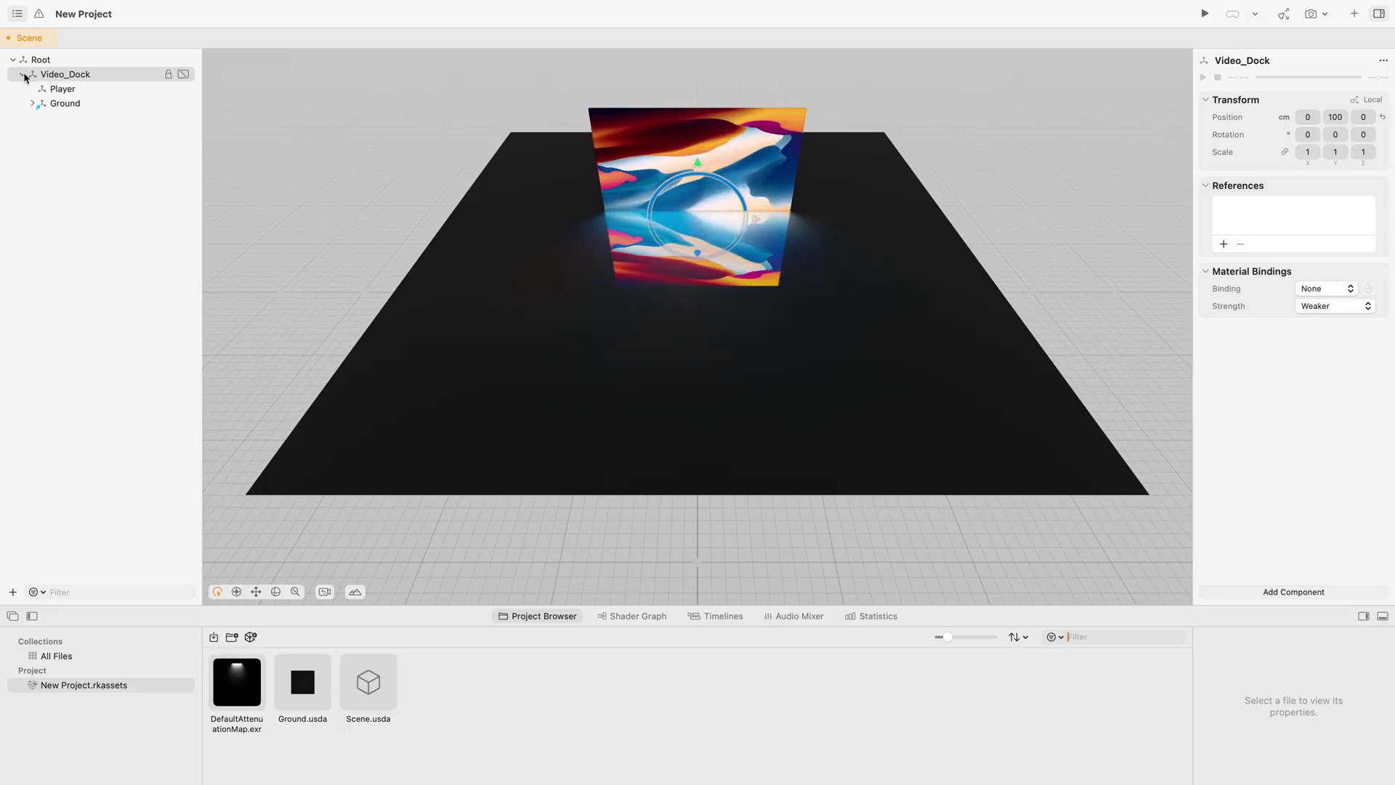
{"action": "left_click", "coordinate": [60, 89]}
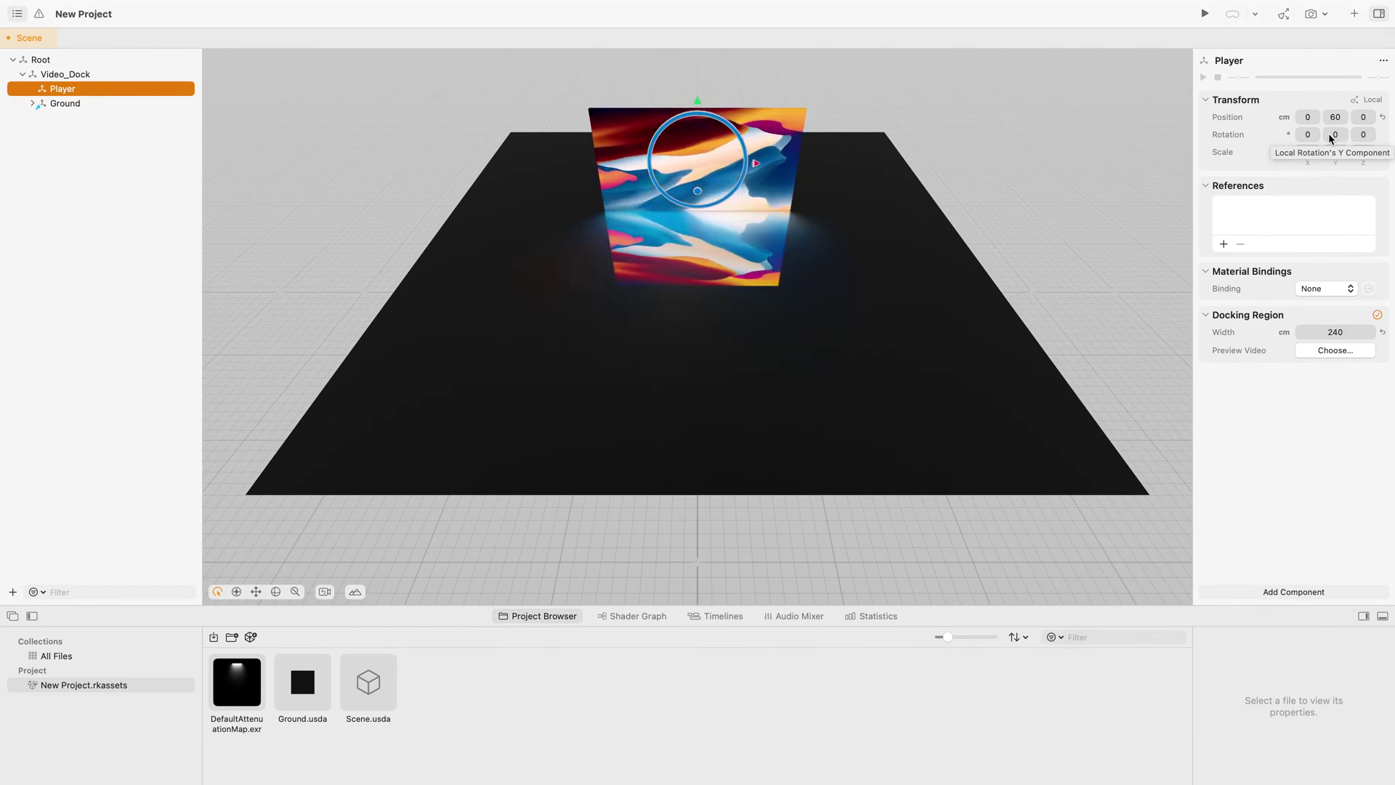
- Collapse and re-expand the Docking Region section, then reset the camera to face the screen
{"action": "left_click", "coordinate": [1226, 321]}
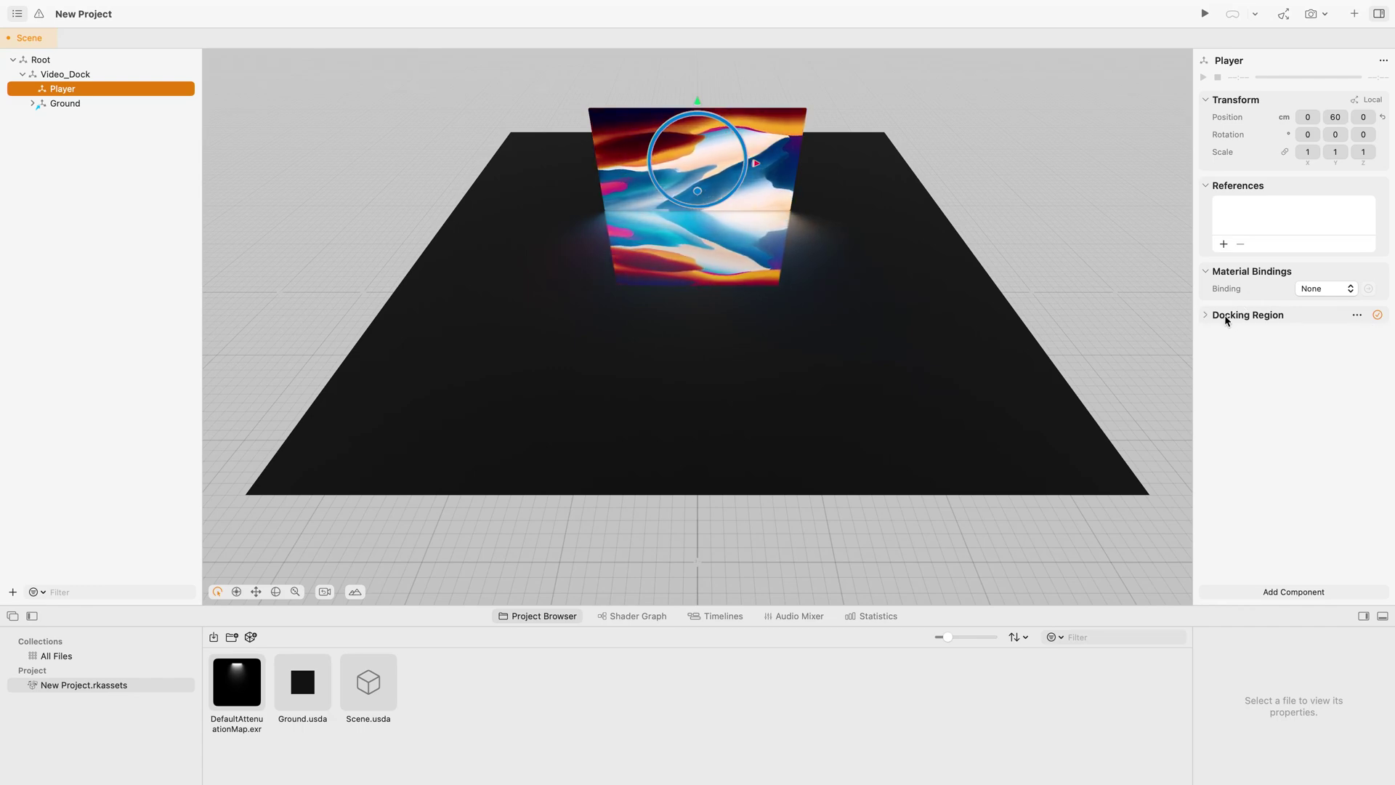
{"action": "left_click", "coordinate": [1226, 320]}
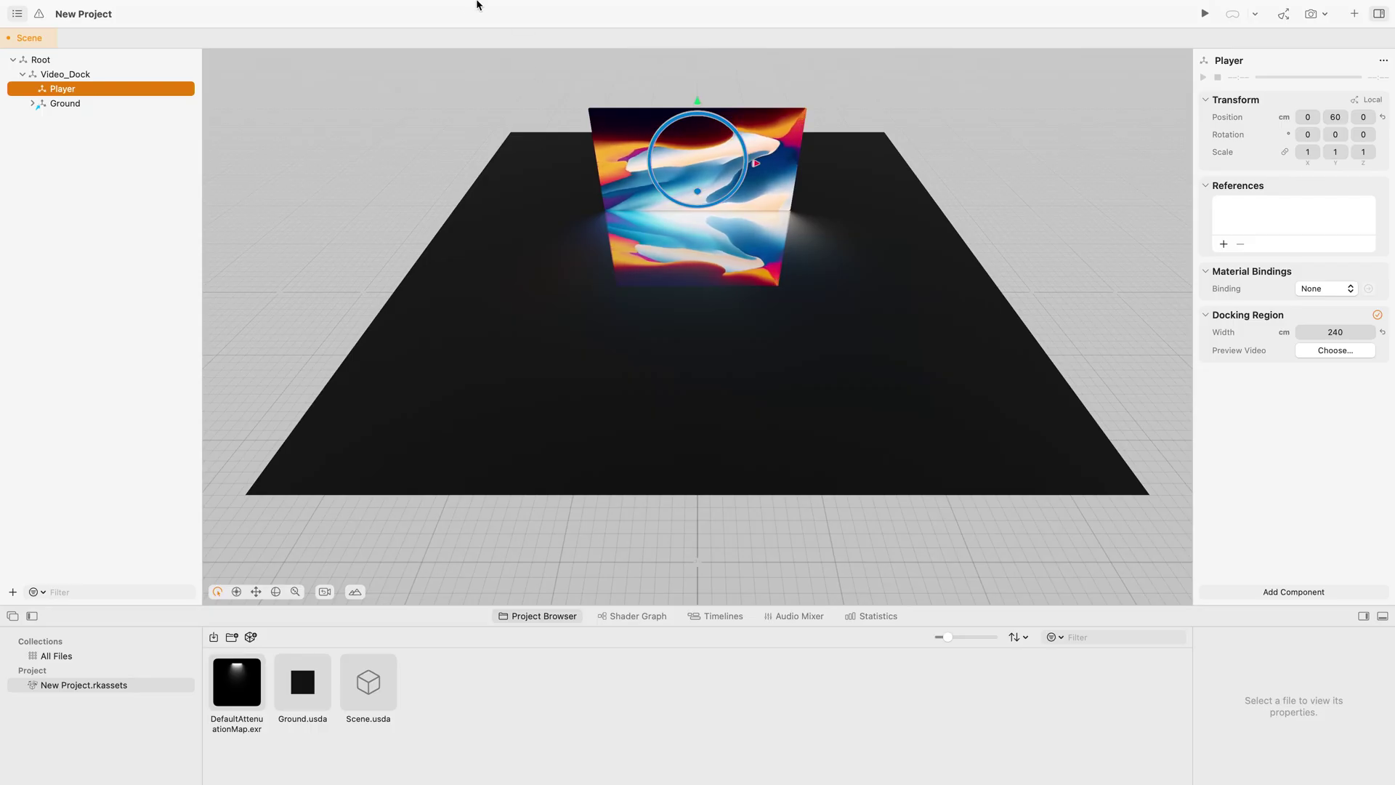
{"action": "mouse_move", "coordinate": [432, 5]}
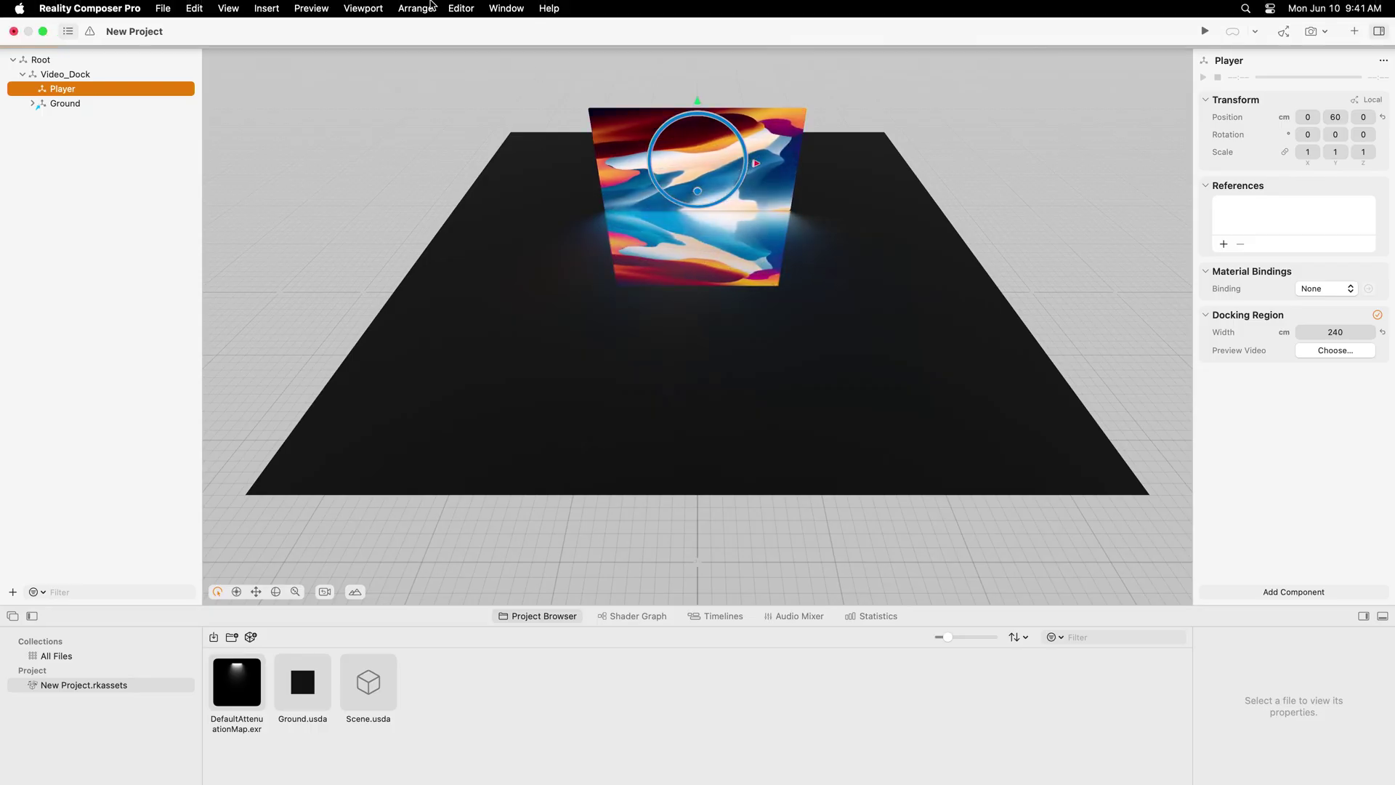
{"action": "left_click", "coordinate": [377, 10]}
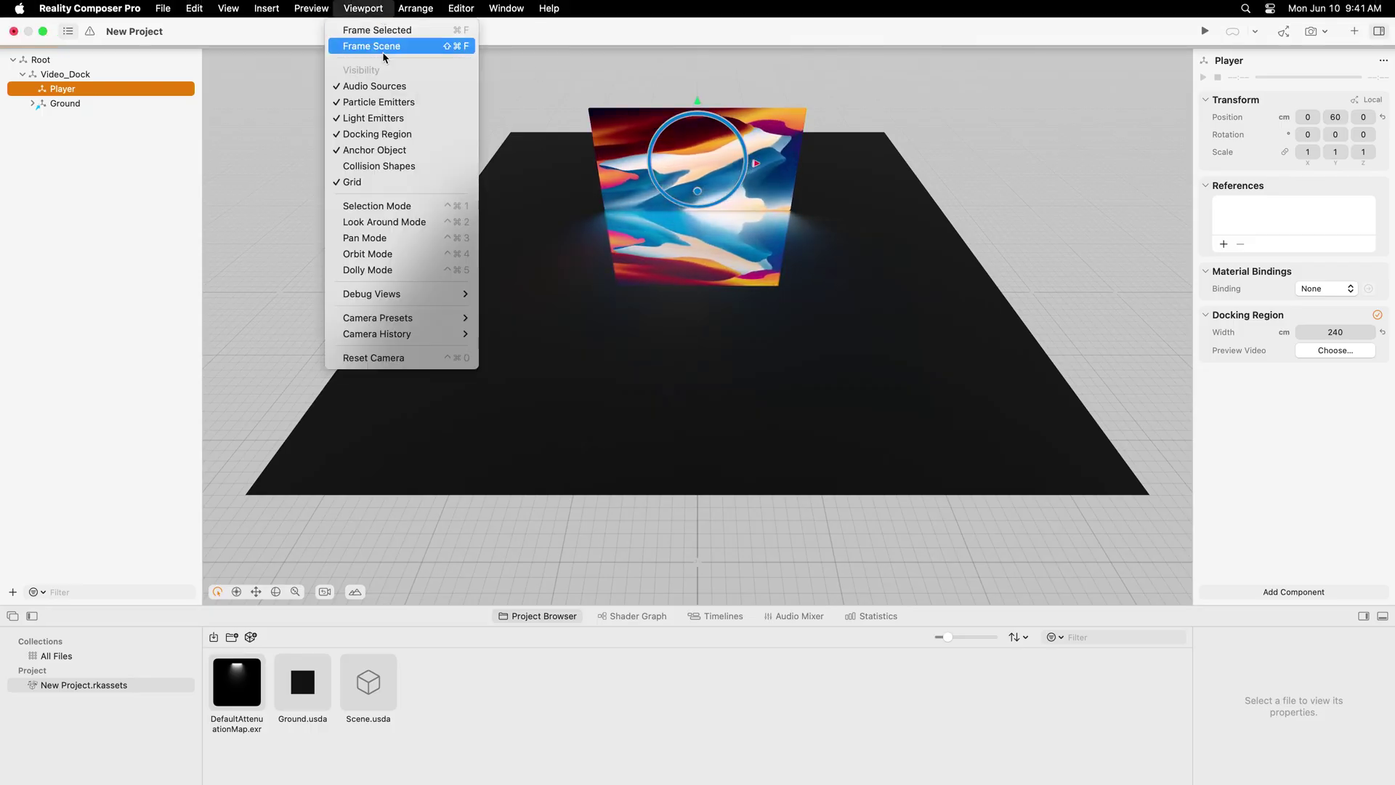
{"action": "left_click", "coordinate": [400, 357]}
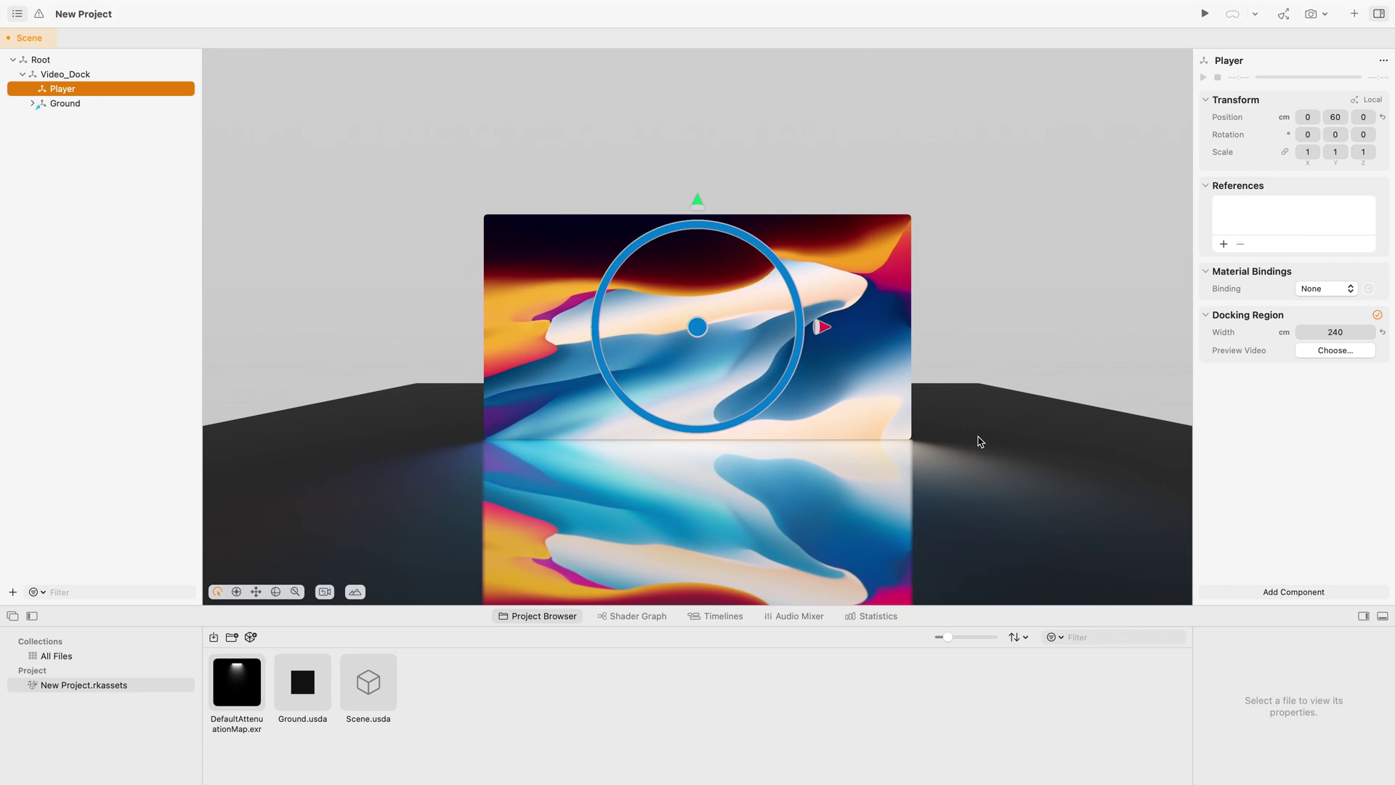
- Change the Player's Docking Region width to 333 cm
{"action": "left_click", "coordinate": [1336, 331]}
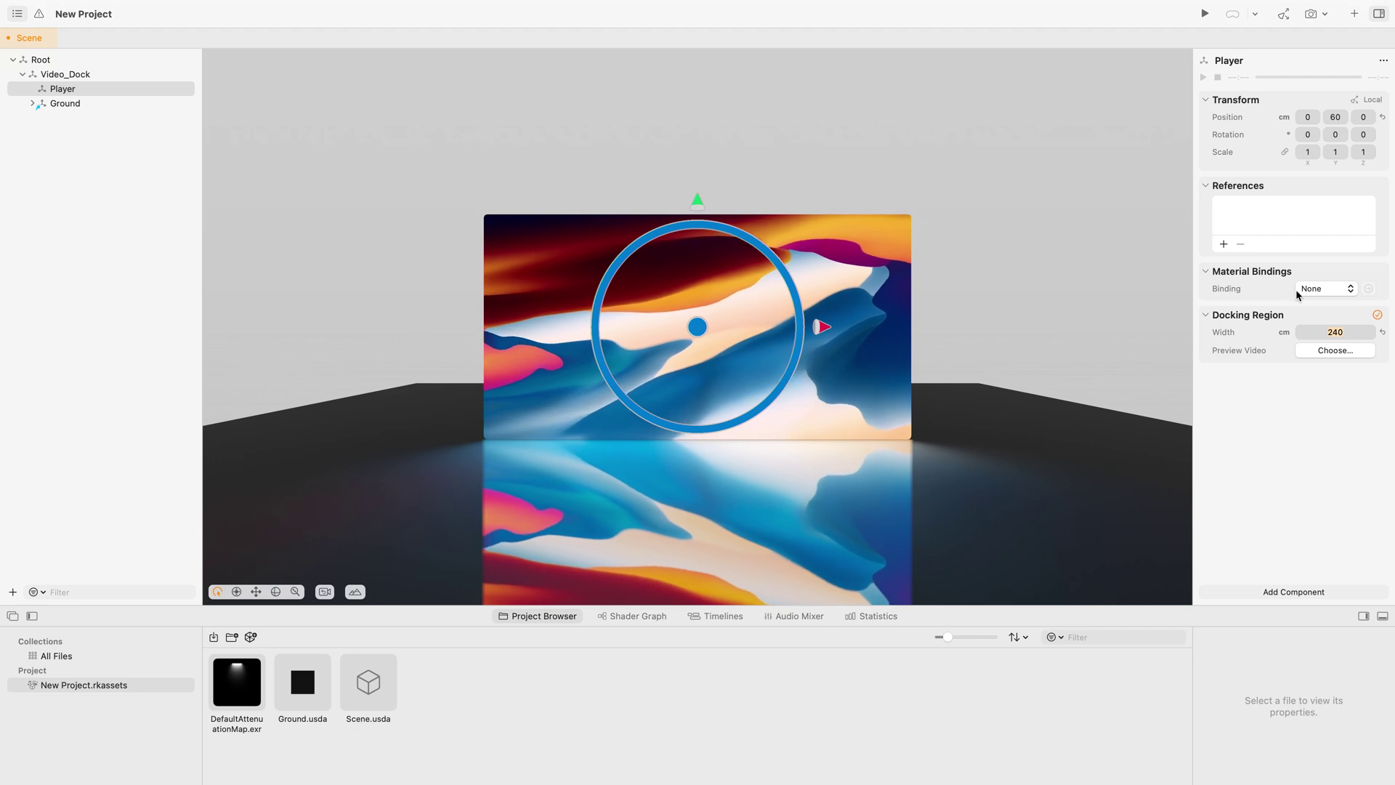
{"action": "double_click", "coordinate": [1335, 332]}
{"action": "type", "text": "333"}
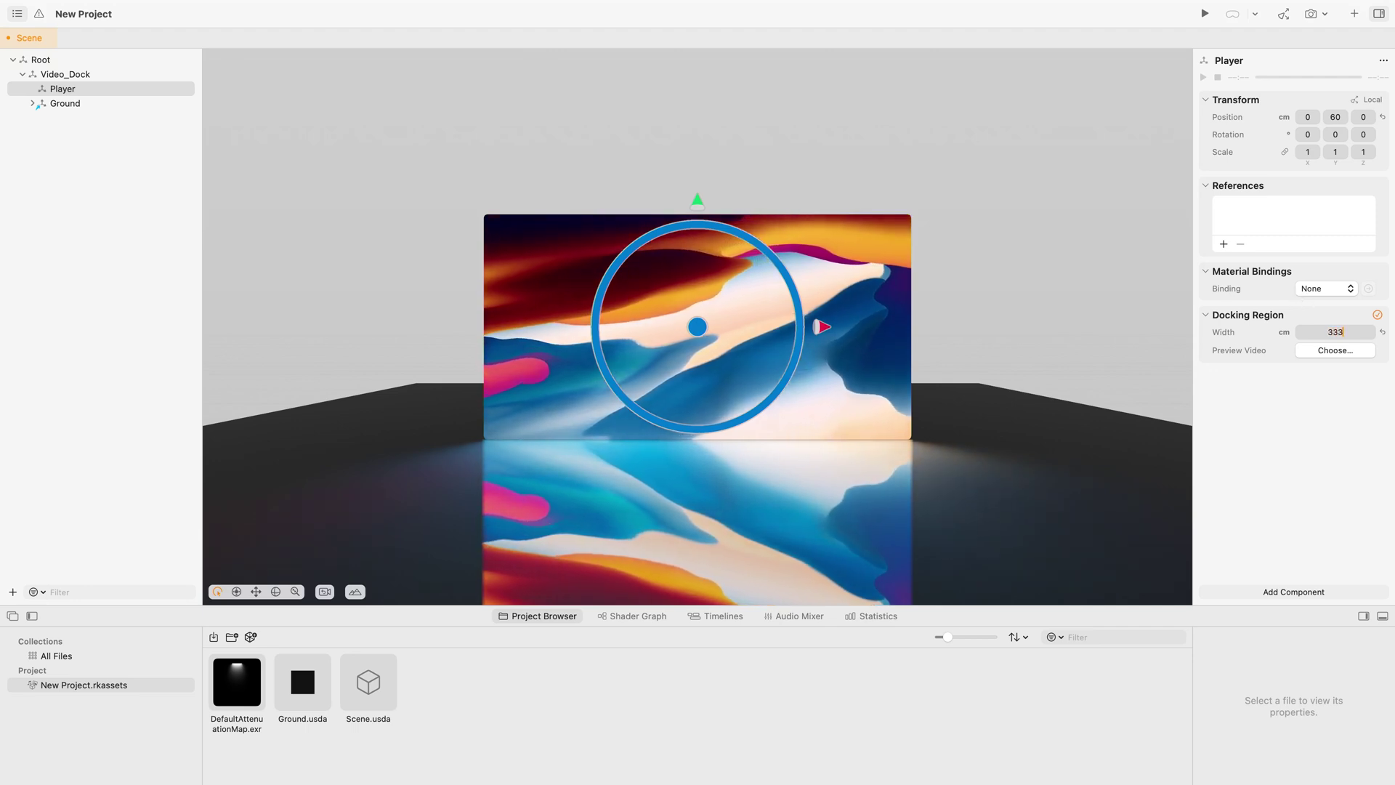
{"action": "key", "text": "Return"}
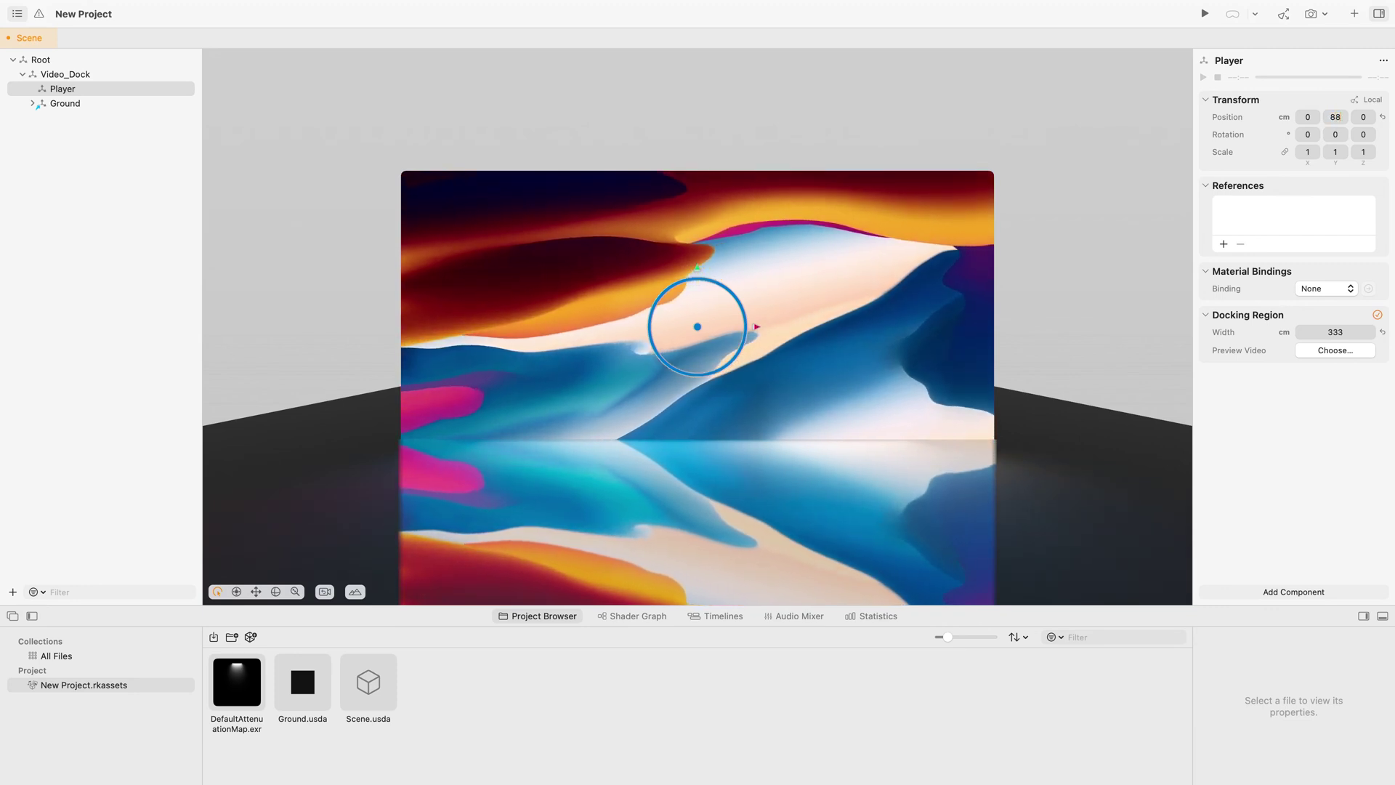
- Raise the Player to Y 88 cm and reset the viewport camera to default
{"action": "left_click_drag", "start_coordinate": [1337, 127], "coordinate": [1358, 127]}
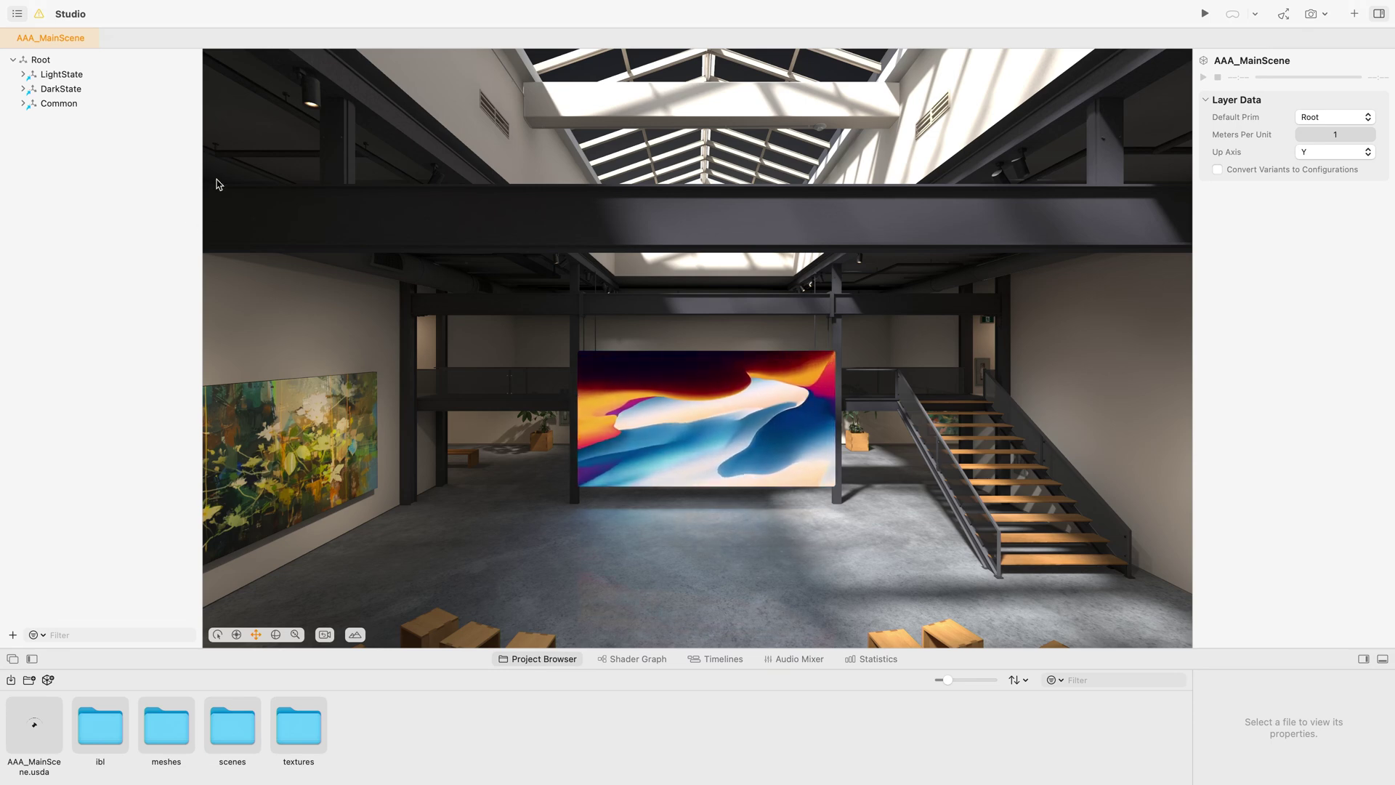
{"action": "mouse_move", "coordinate": [303, 3]}
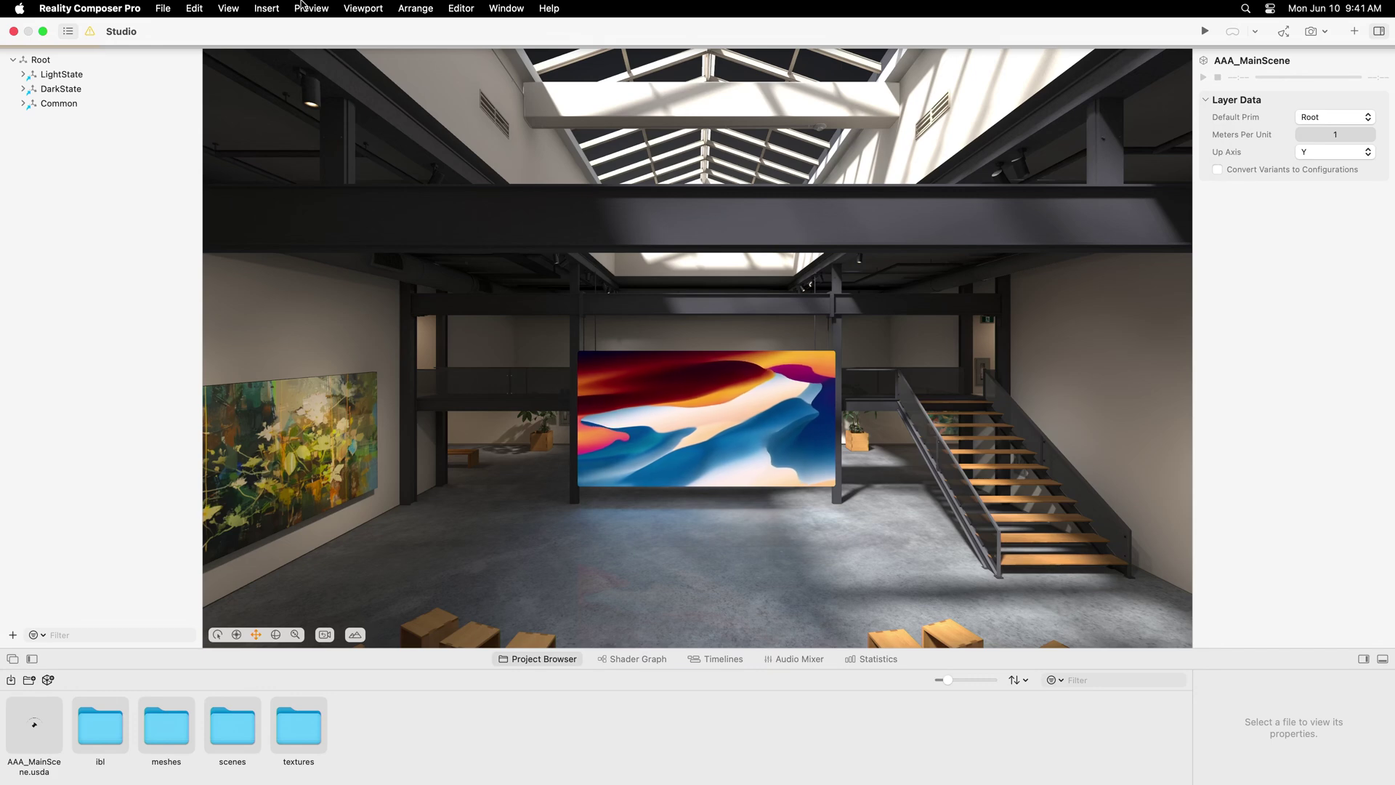
{"action": "left_click", "coordinate": [347, 8]}
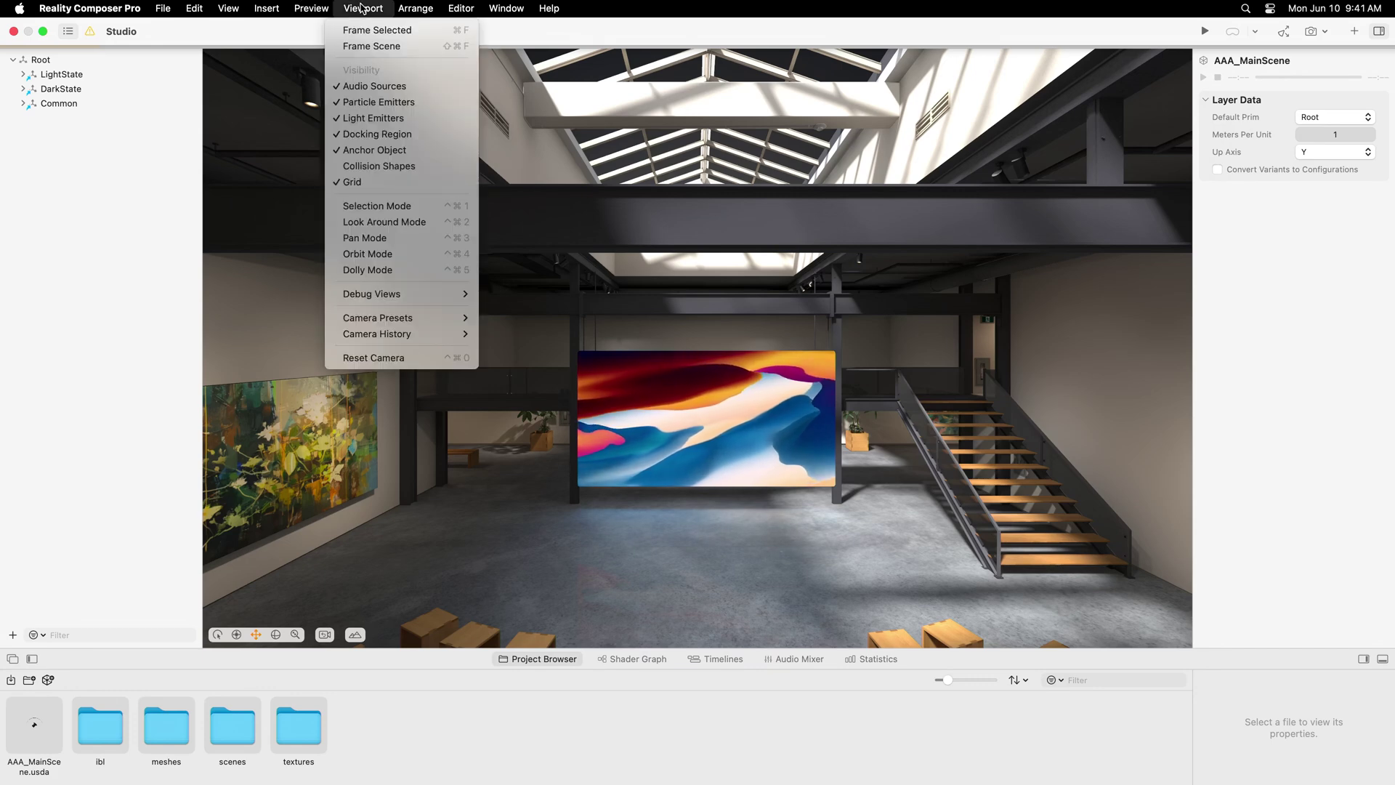
{"action": "left_click", "coordinate": [367, 358]}
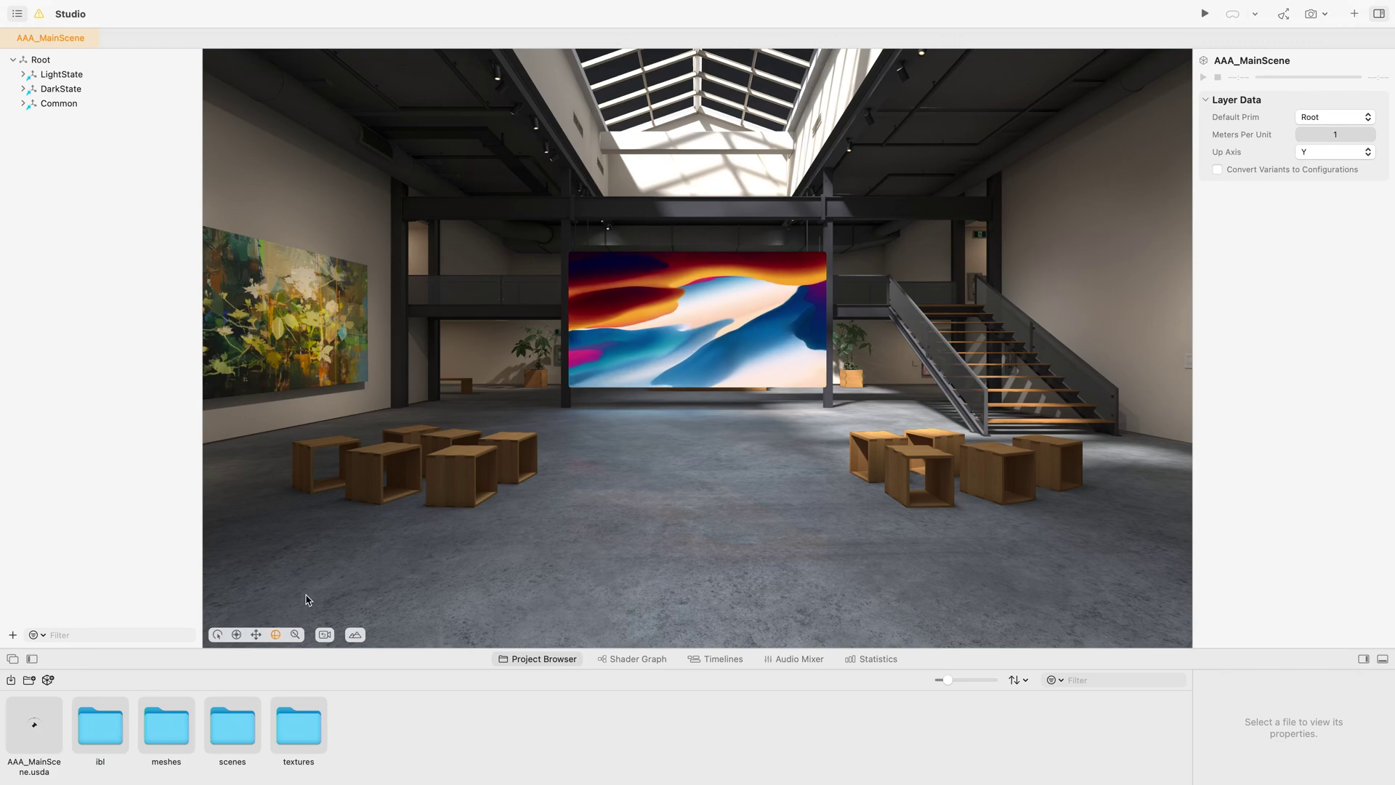
{"action": "scroll", "coordinate": [604, 519], "scroll_direction": "right", "scroll_amount": 10}
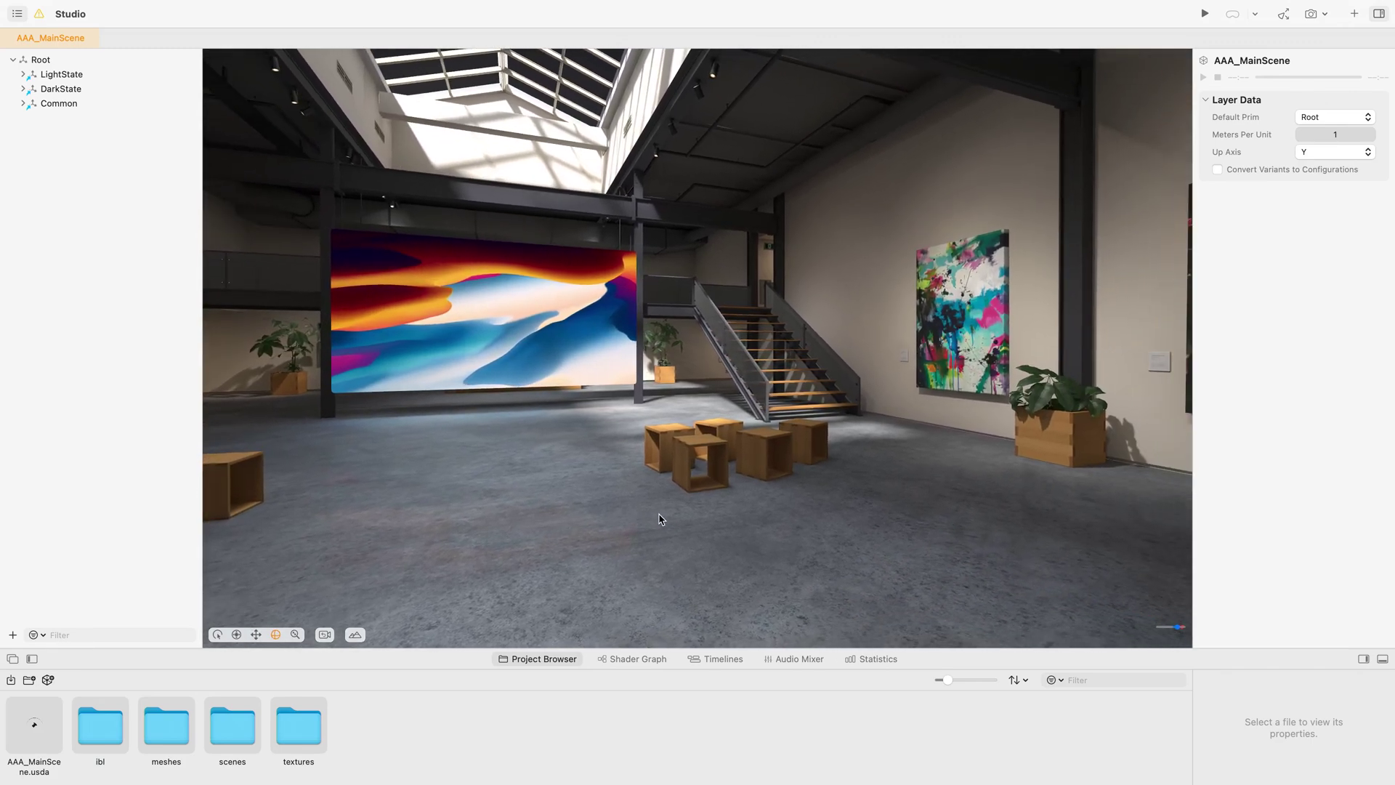
{"action": "scroll", "coordinate": [684, 494], "scroll_direction": "up", "scroll_amount": 10}
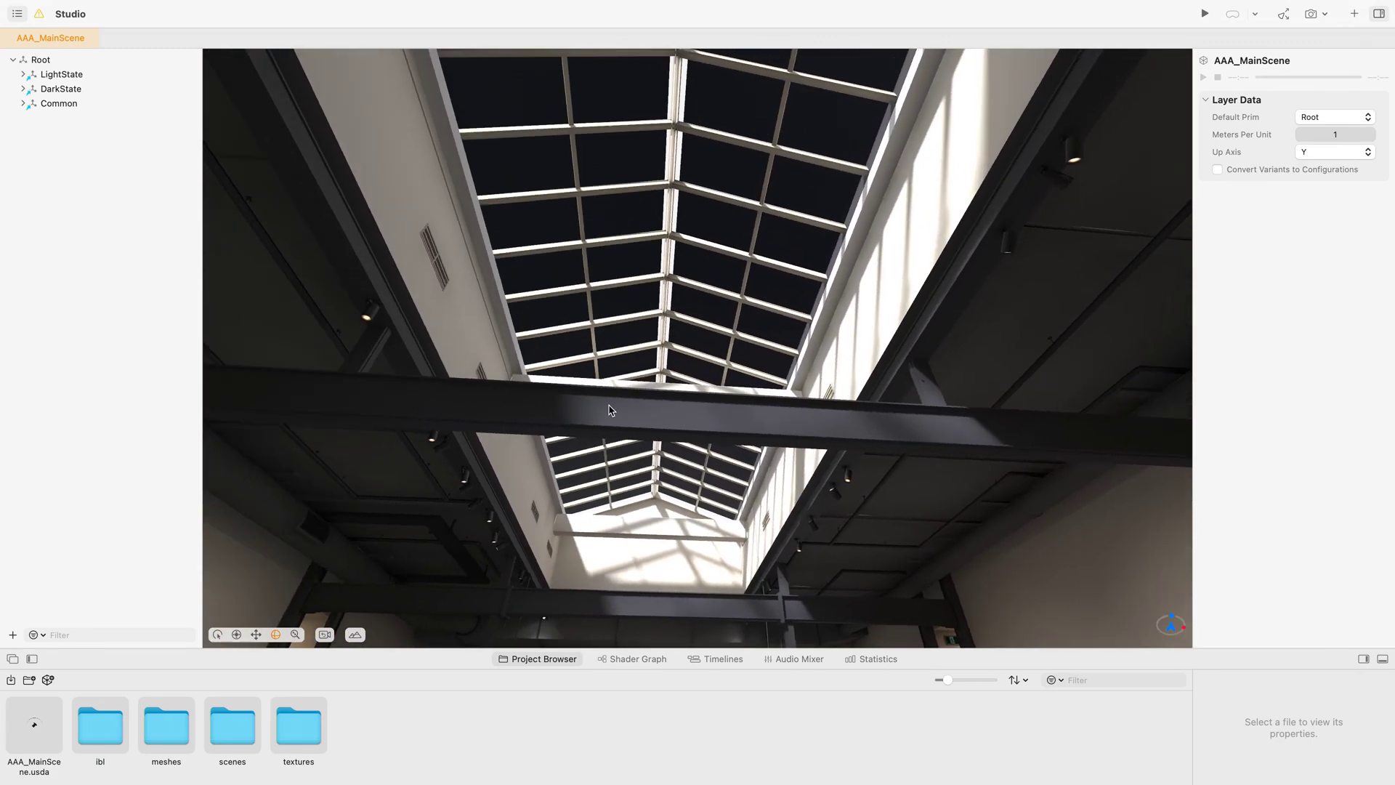
{"action": "scroll", "coordinate": [511, 430], "scroll_direction": "down", "scroll_amount": 10}
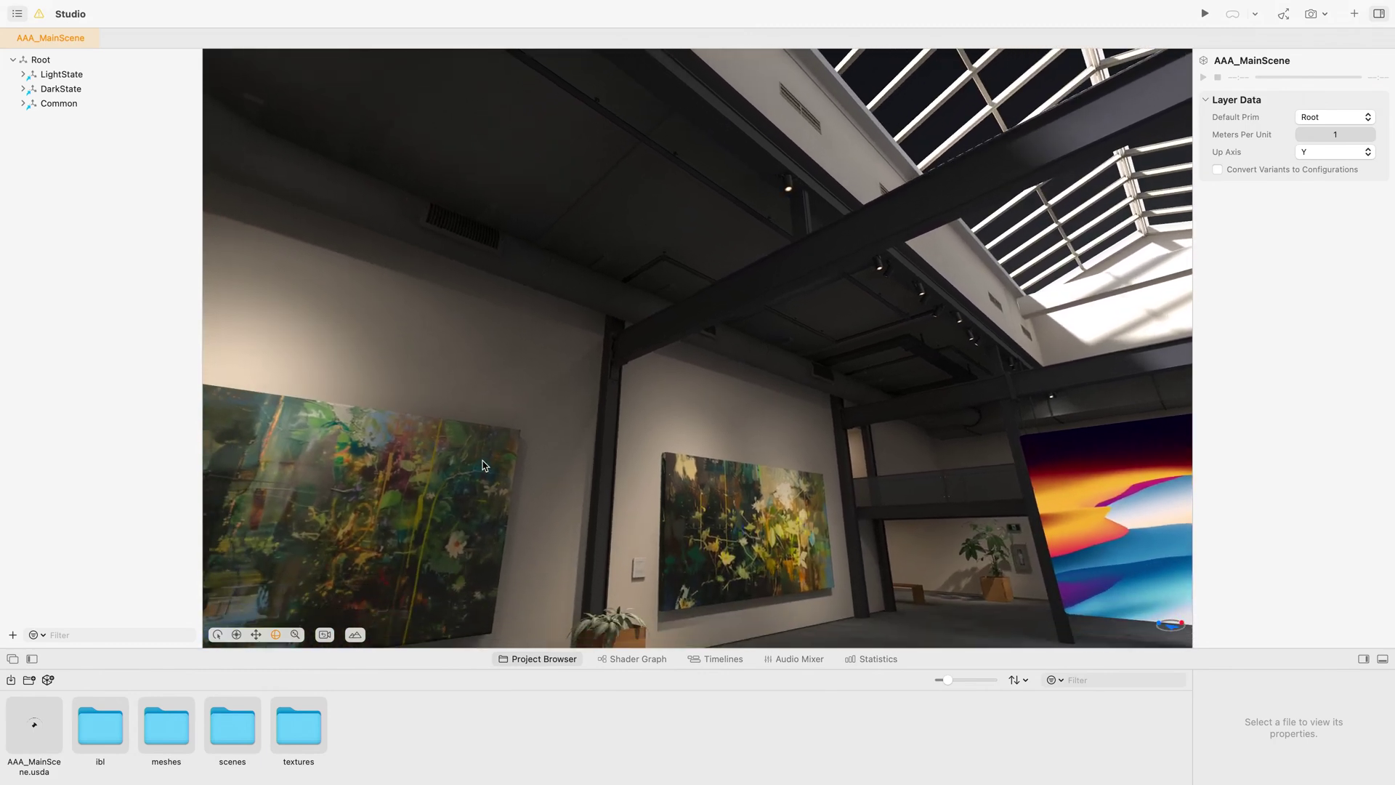
{"action": "scroll", "coordinate": [531, 528], "scroll_direction": "right", "scroll_amount": 10}
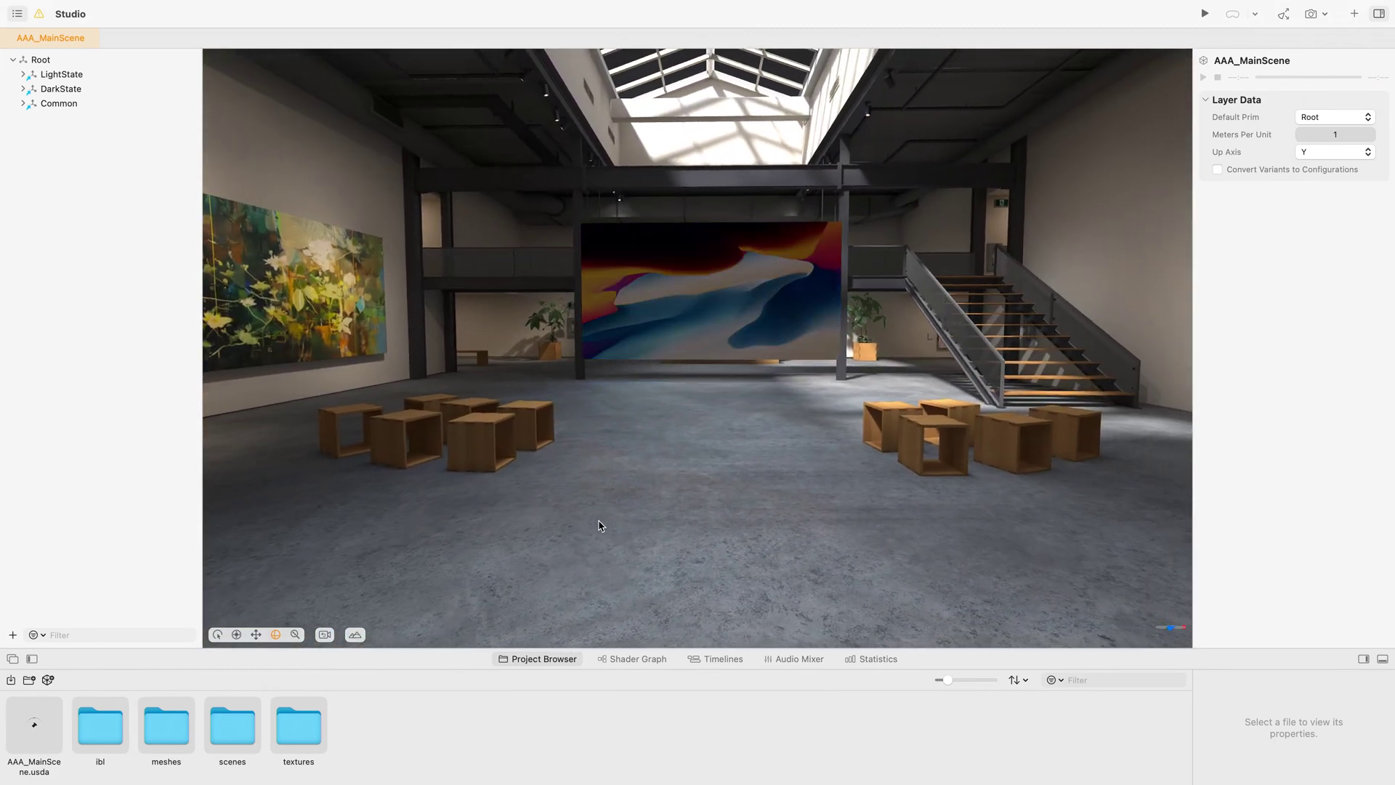
{"action": "scroll", "coordinate": [607, 517], "scroll_direction": "left", "scroll_amount": 2}
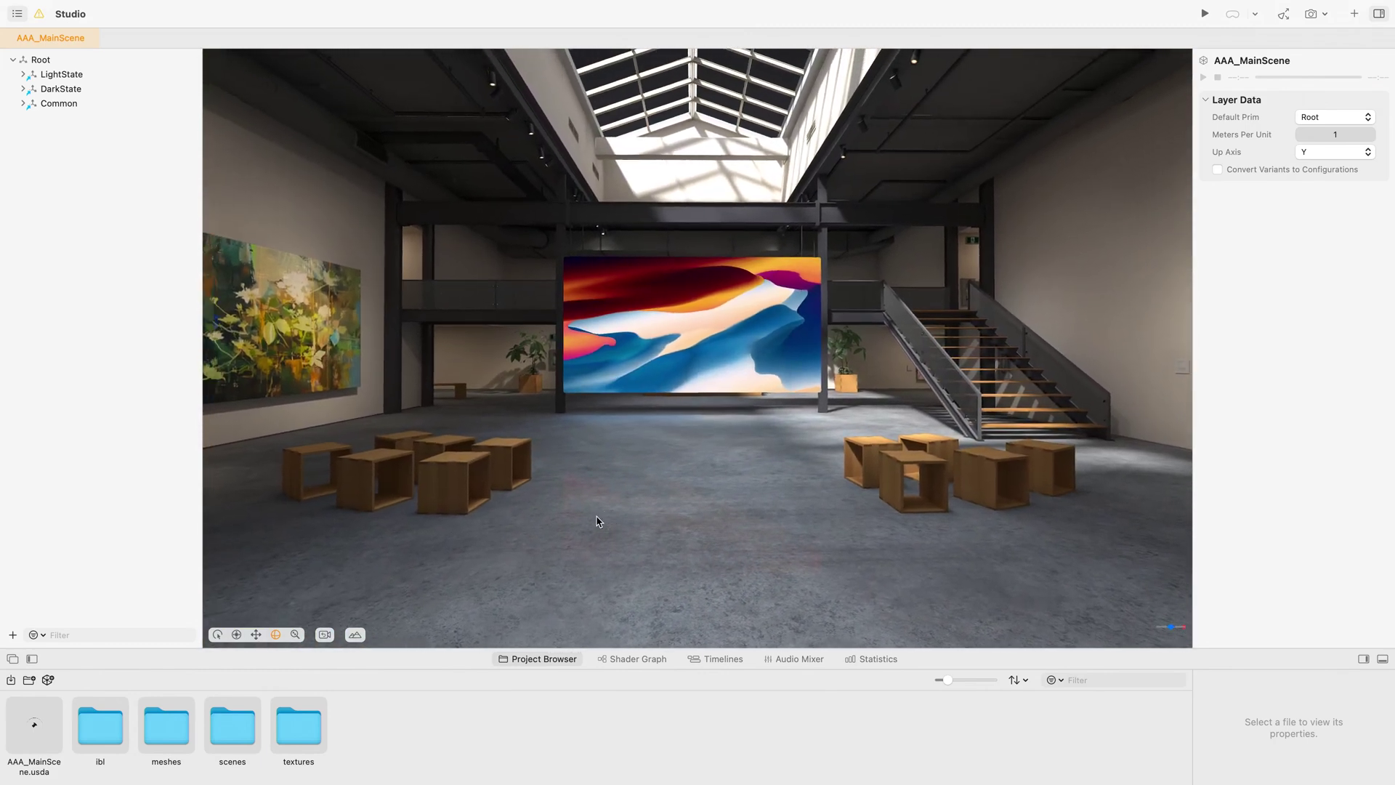
{"action": "left_click_drag", "start_coordinate": [669, 462], "coordinate": [677, 781]}
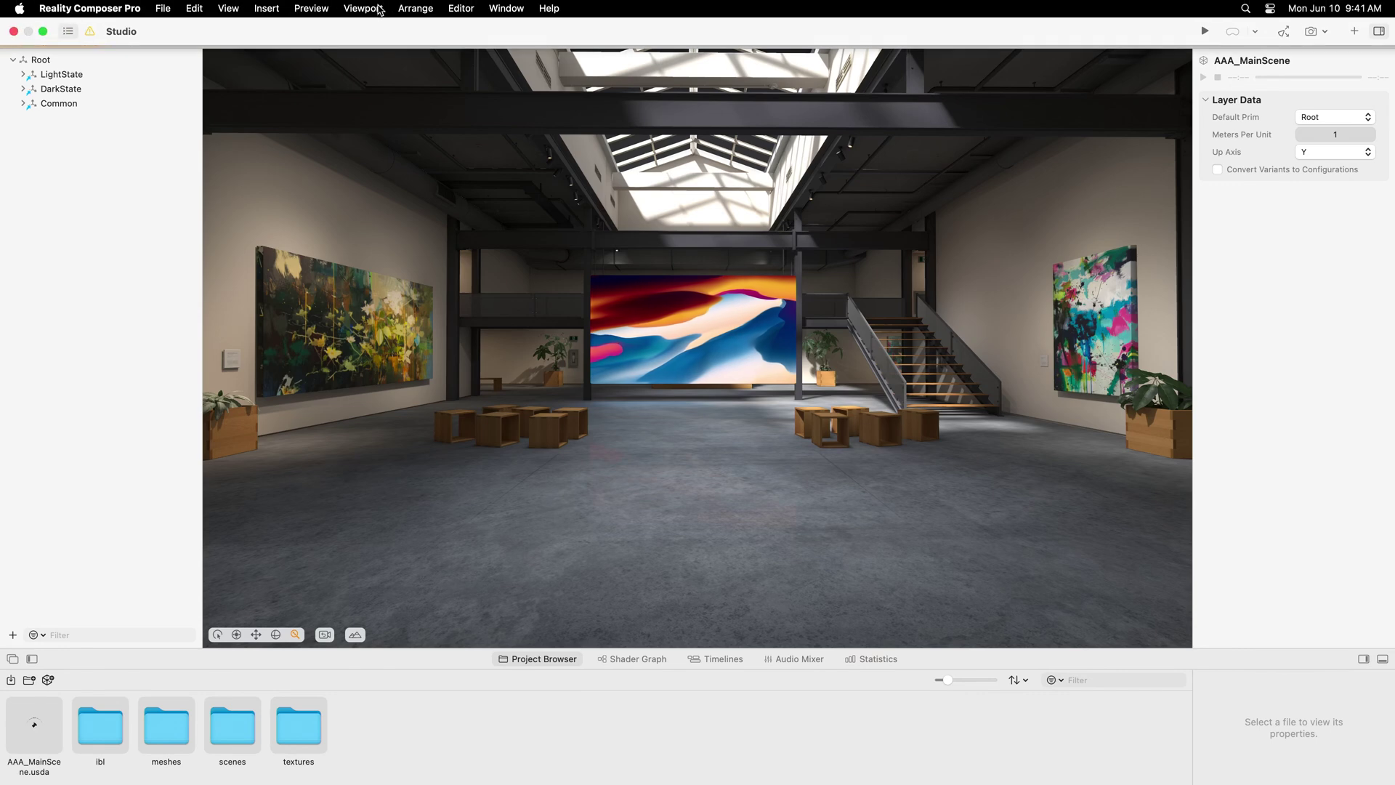
- Reset the viewport camera to its default view
{"action": "left_click", "coordinate": [379, 10]}
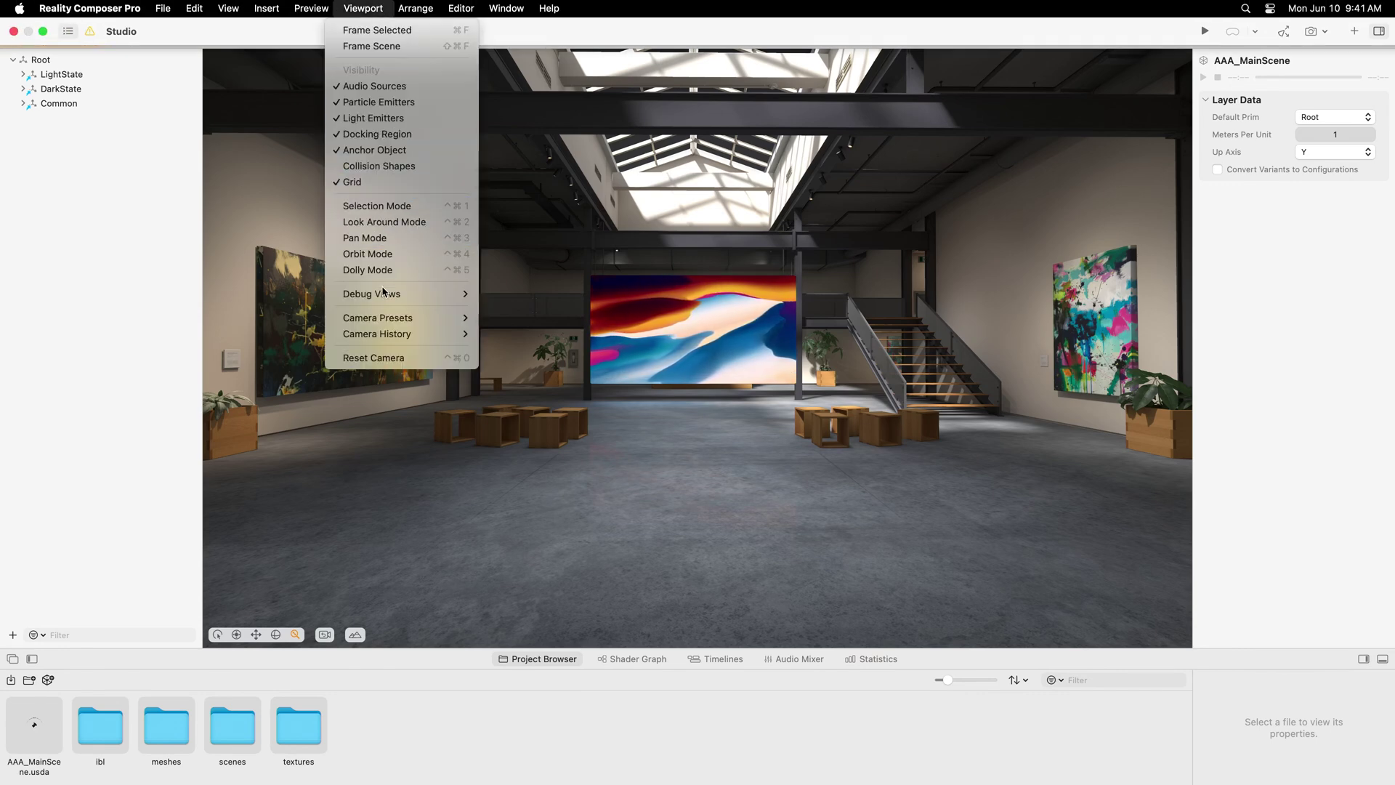
{"action": "left_click", "coordinate": [387, 356]}
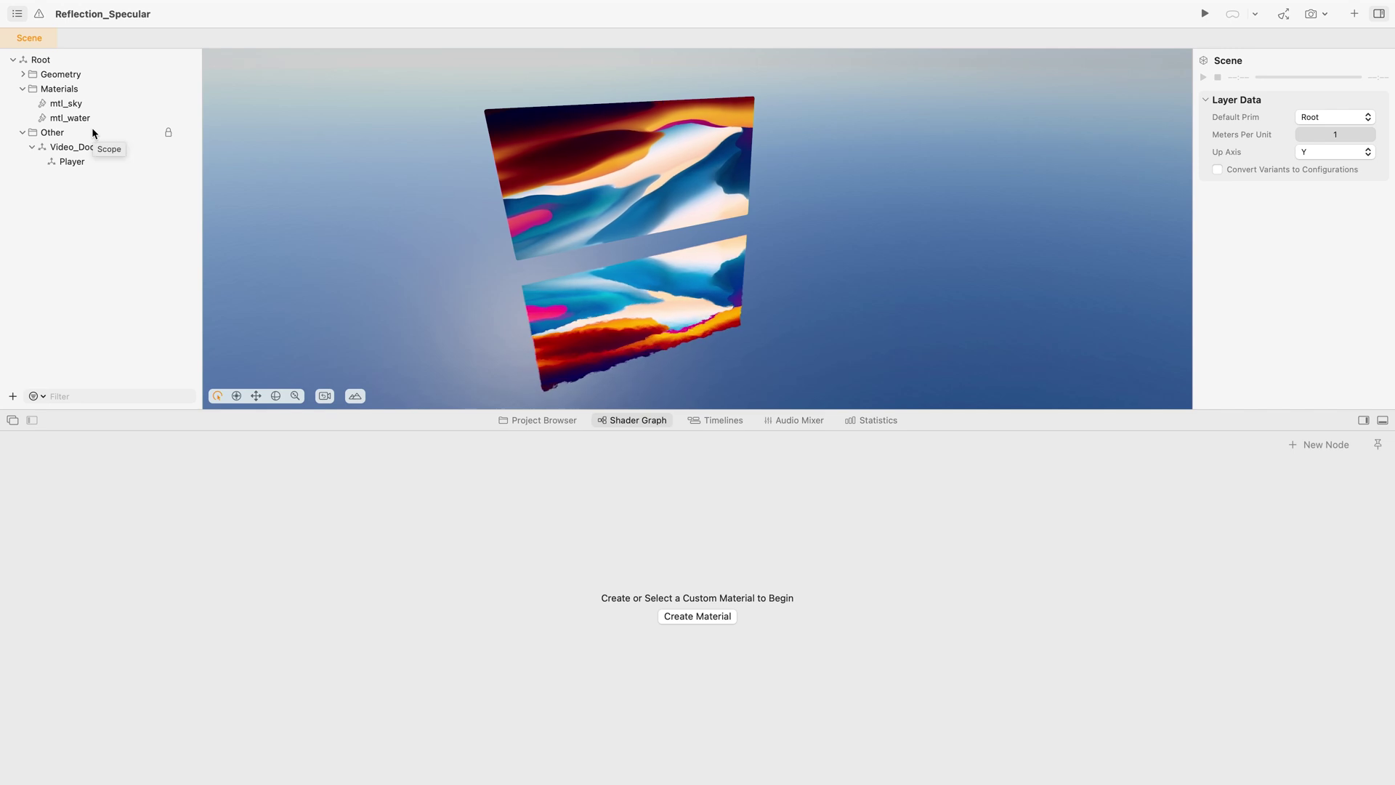
- Select mtl_water, pan its shader graph and select the Reflection_Specular node
{"action": "left_click", "coordinate": [90, 118]}
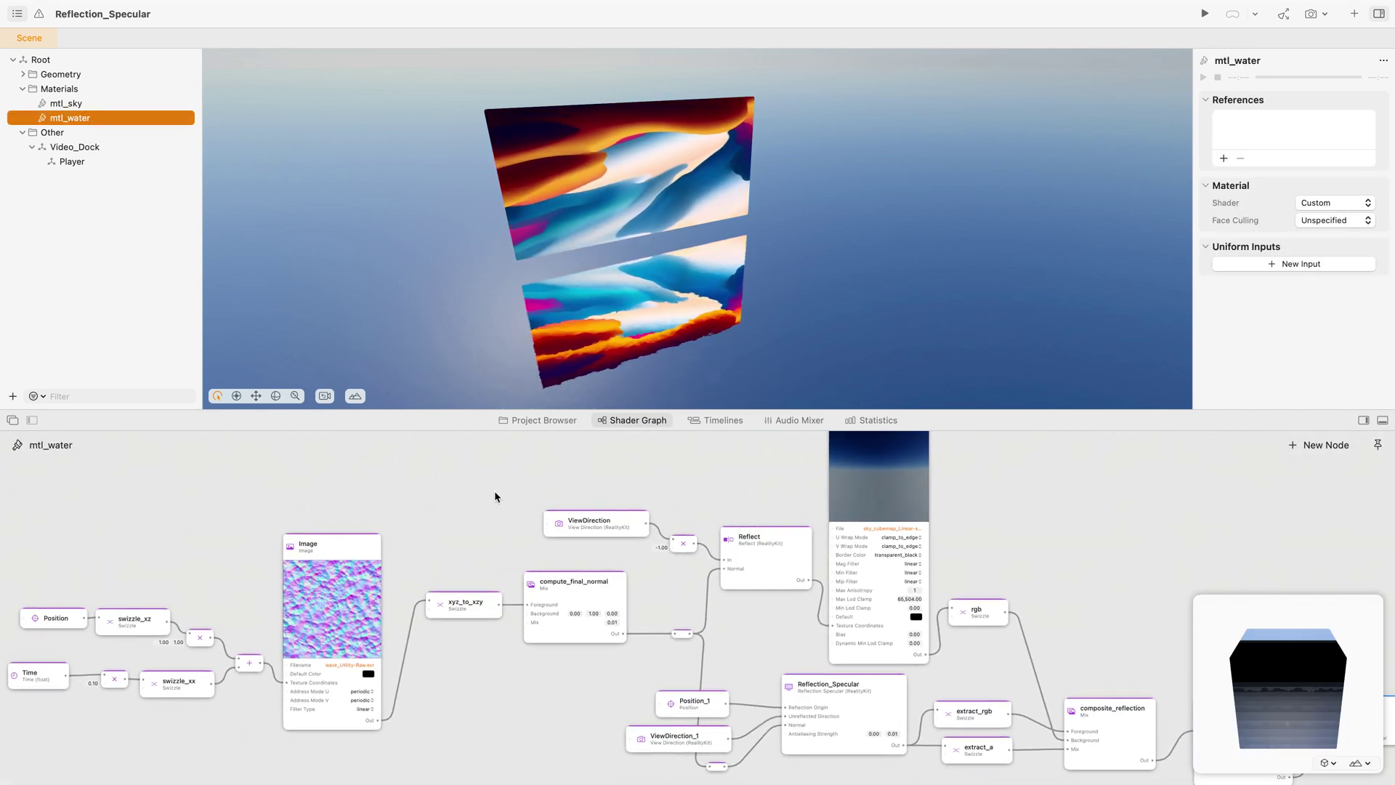
{"action": "left_click", "coordinate": [748, 638]}
{"action": "left_click_drag", "start_coordinate": [754, 636], "coordinate": [675, 609]}
{"action": "left_click", "coordinate": [773, 656]}
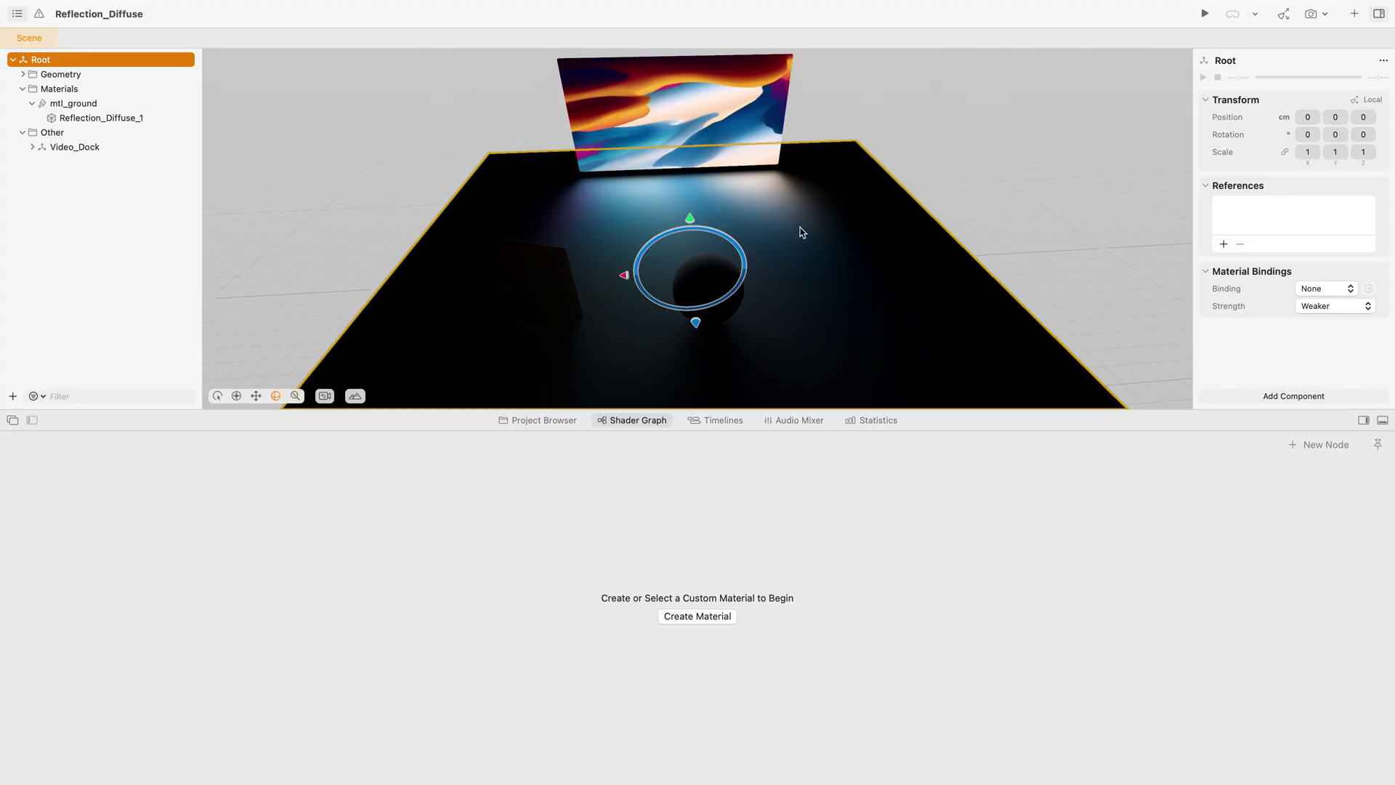
- Orbit the camera around the specular reflection scene
{"action": "left_click_drag", "start_coordinate": [801, 233], "coordinate": [555, 238]}
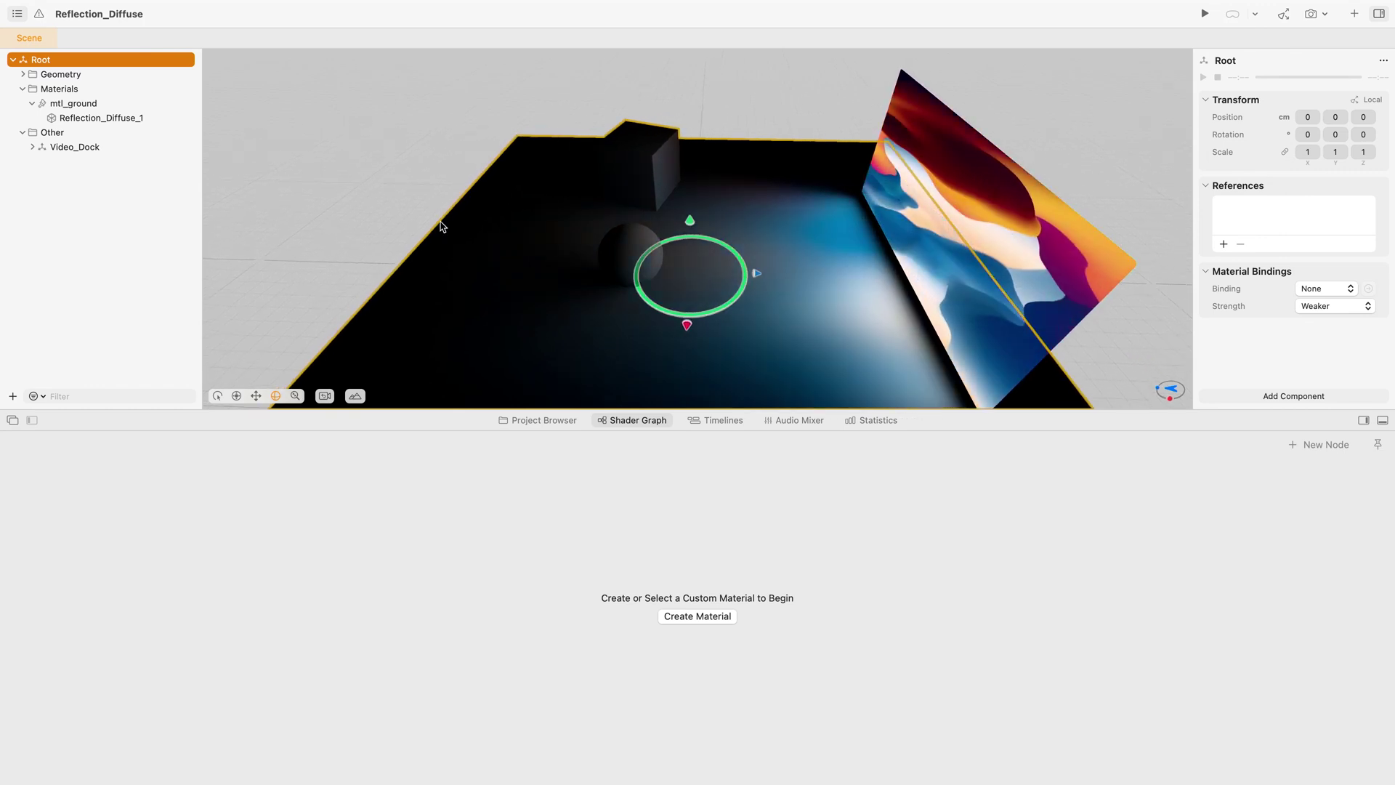
- Open mtl_ground's Reflection_Diffuse_1 graph, then select and slightly nudge the Reflection_Diffuse node
{"action": "left_click", "coordinate": [122, 121]}
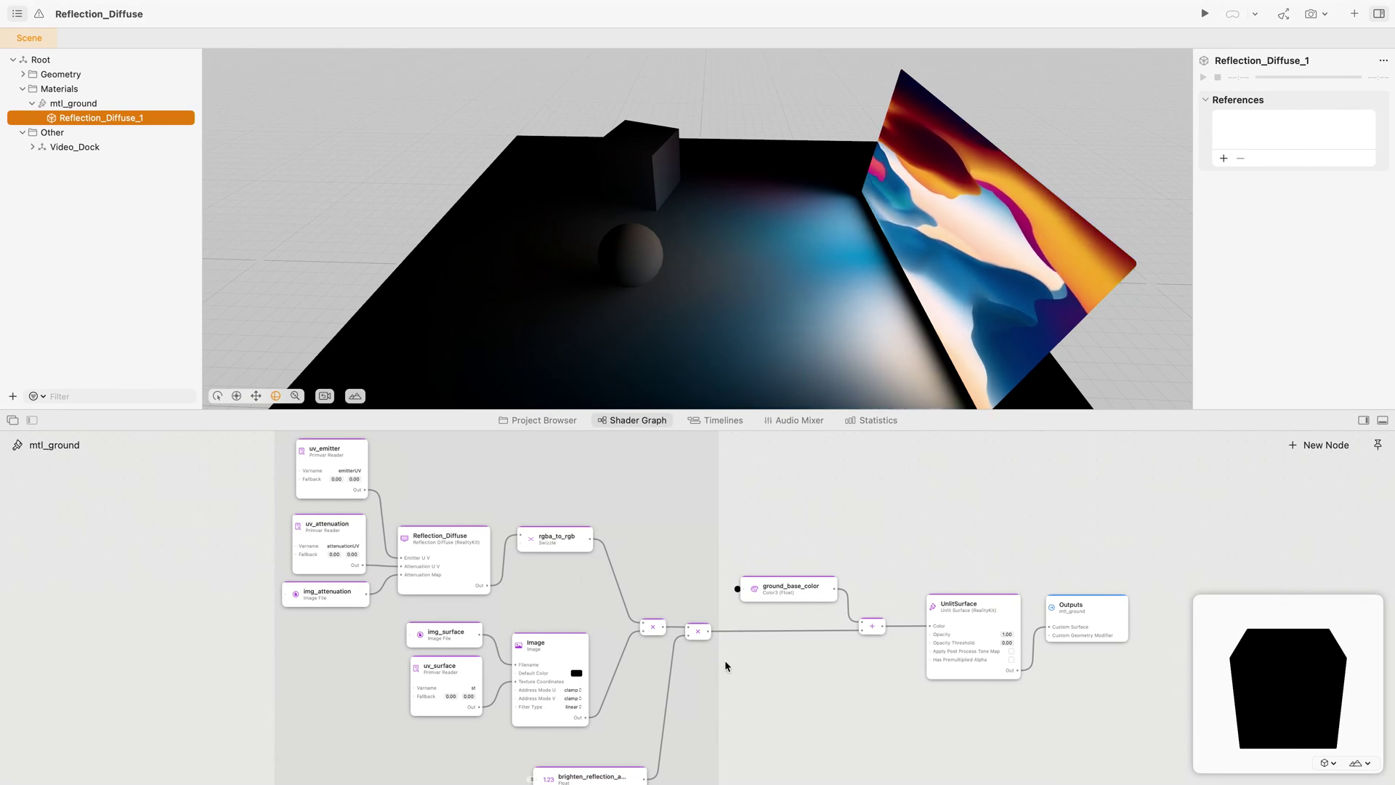
{"action": "left_click_drag", "start_coordinate": [765, 713], "coordinate": [780, 679]}
{"action": "left_click", "coordinate": [462, 540]}
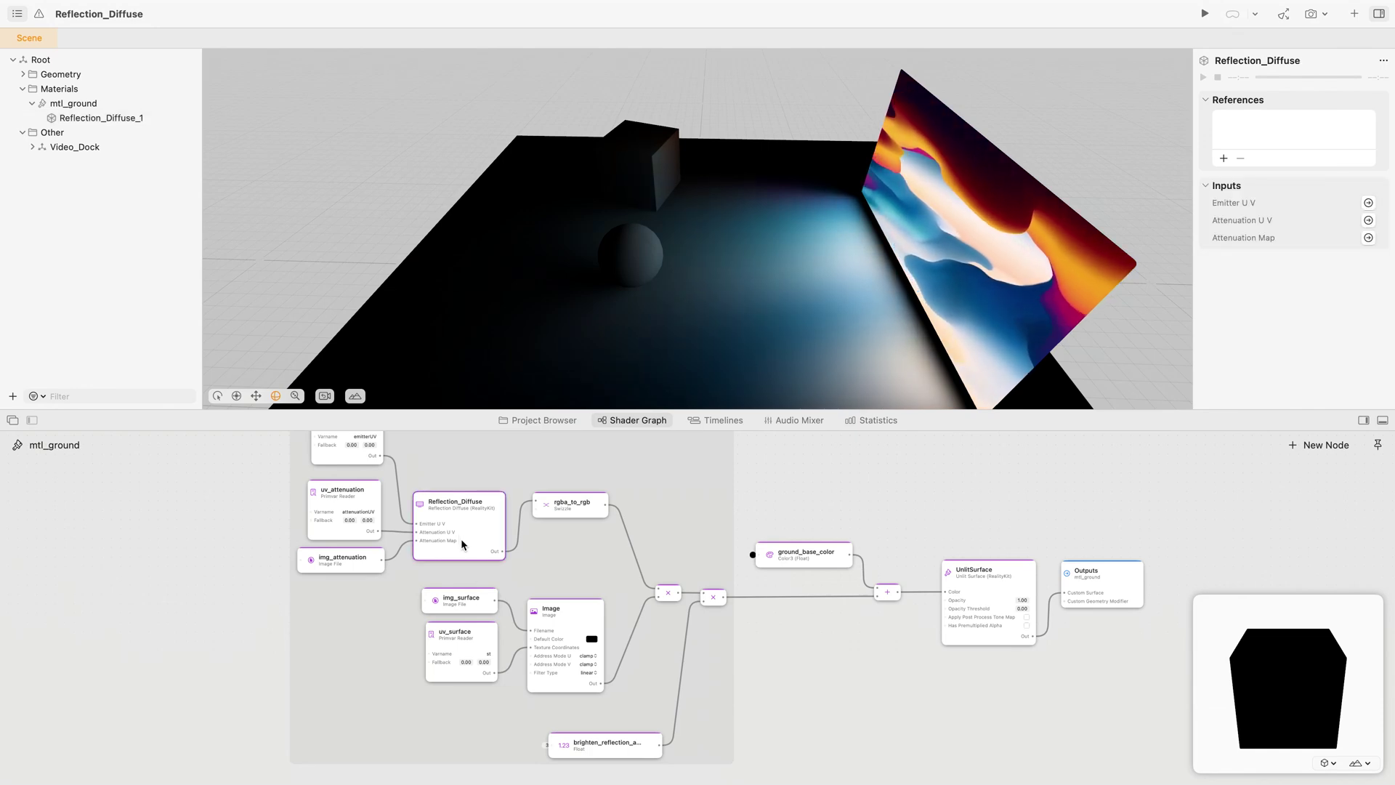
{"action": "left_click_drag", "start_coordinate": [462, 543], "coordinate": [467, 546]}
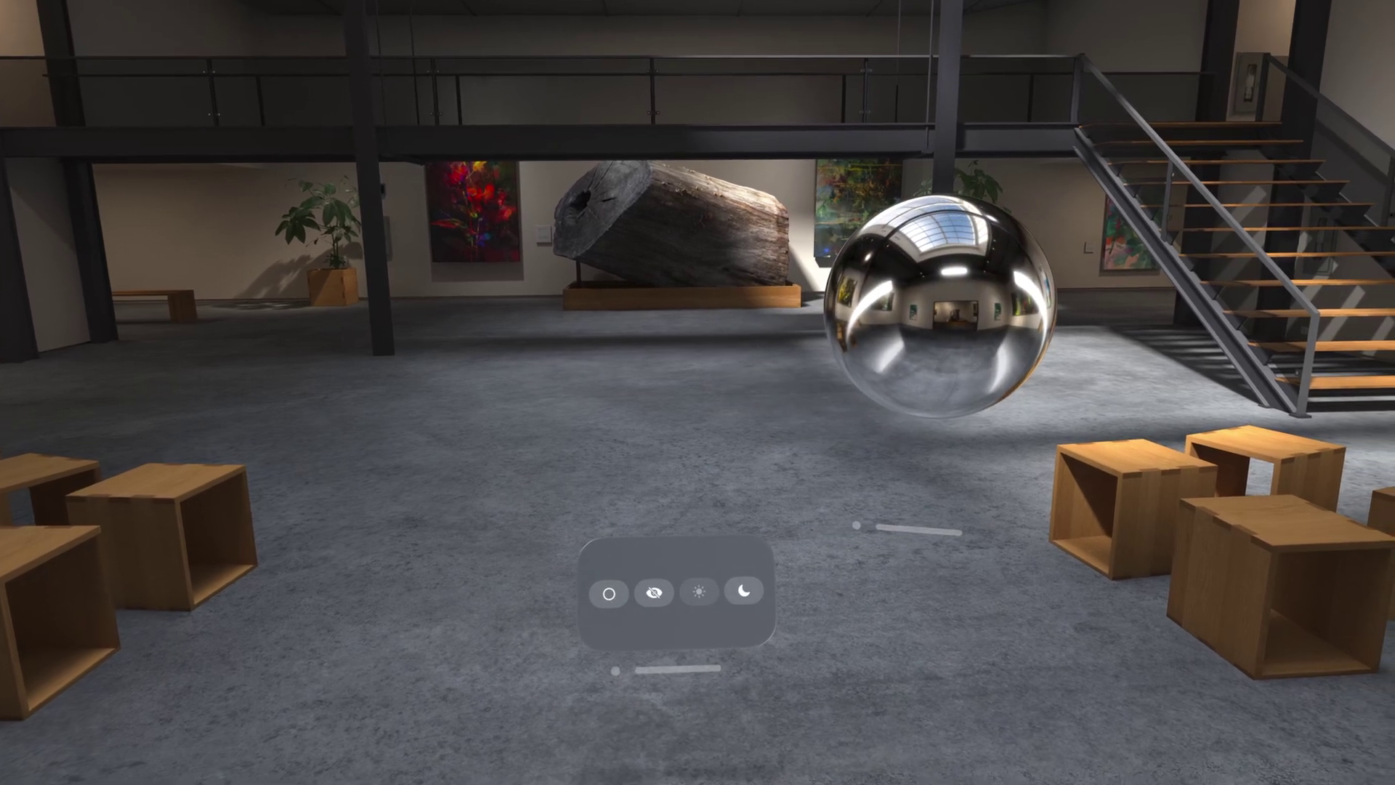
- Switch the gallery lighting to night, then day, then back to night
{"action": "left_click", "coordinate": [749, 592]}
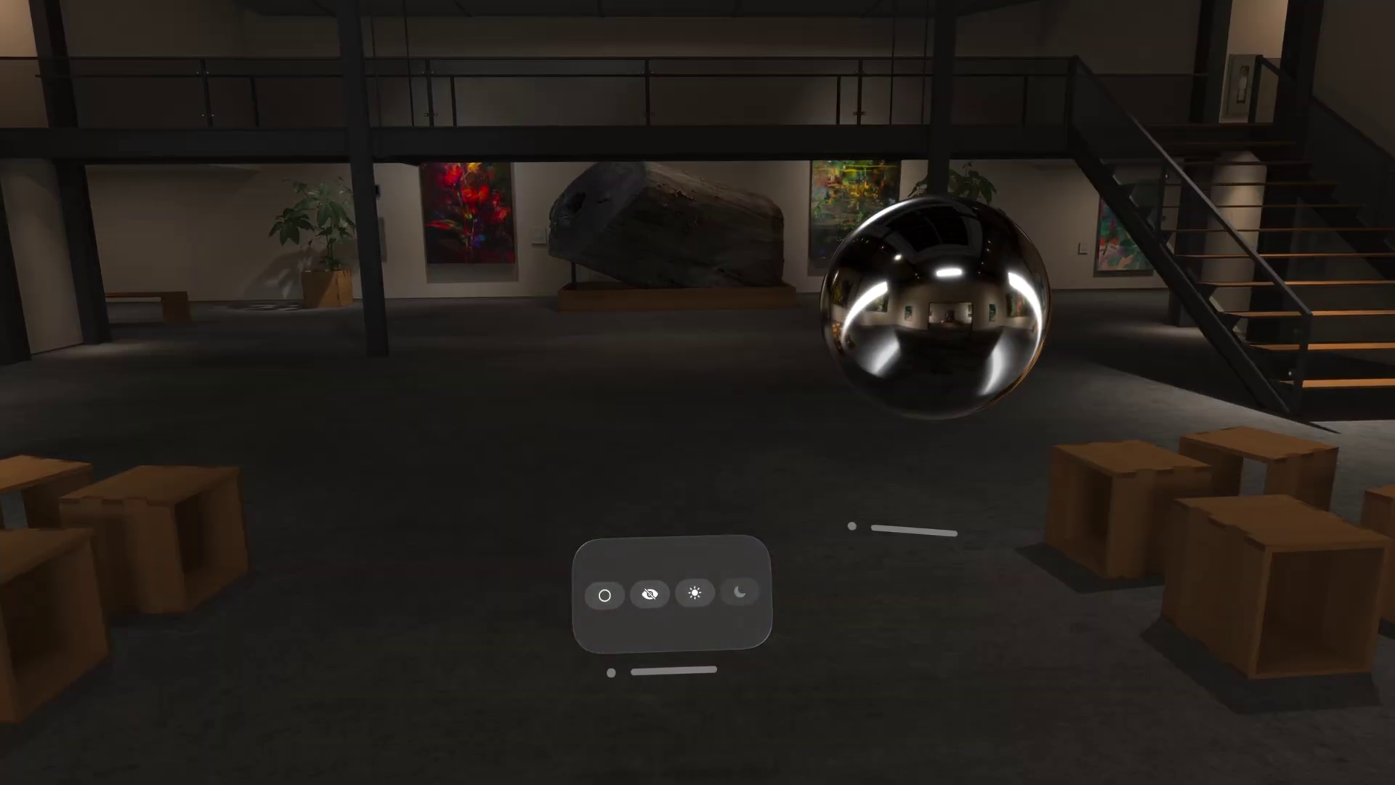
{"action": "left_click", "coordinate": [739, 593]}
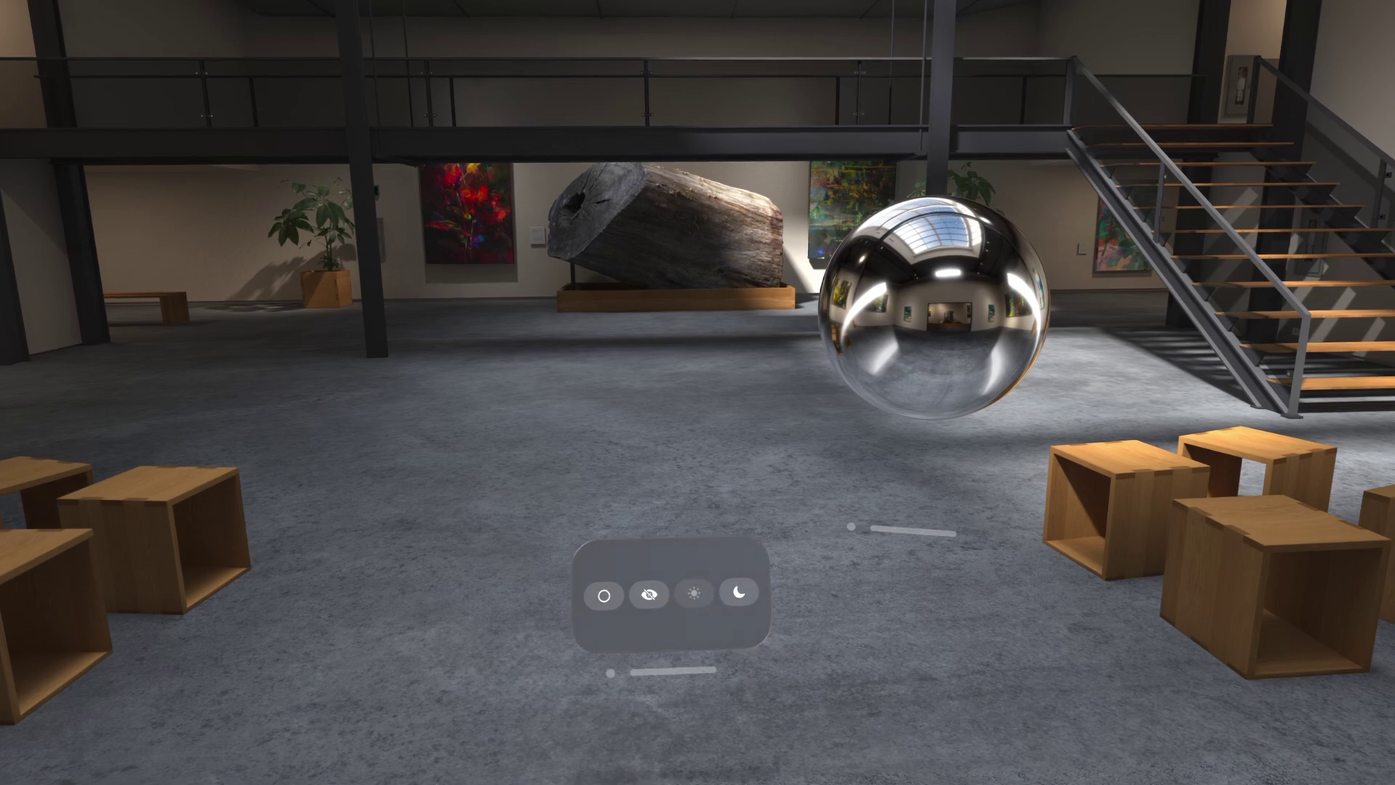
{"action": "left_click", "coordinate": [739, 592]}
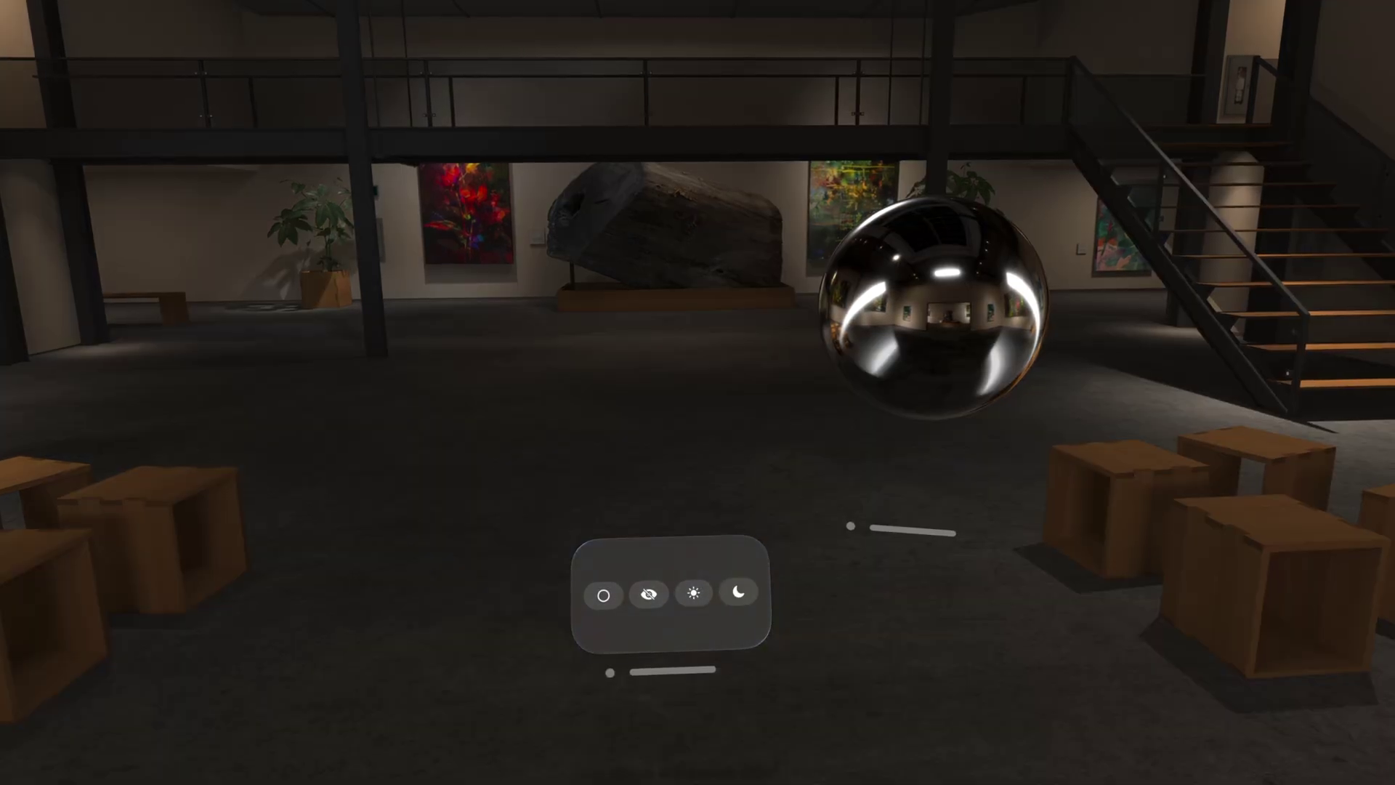